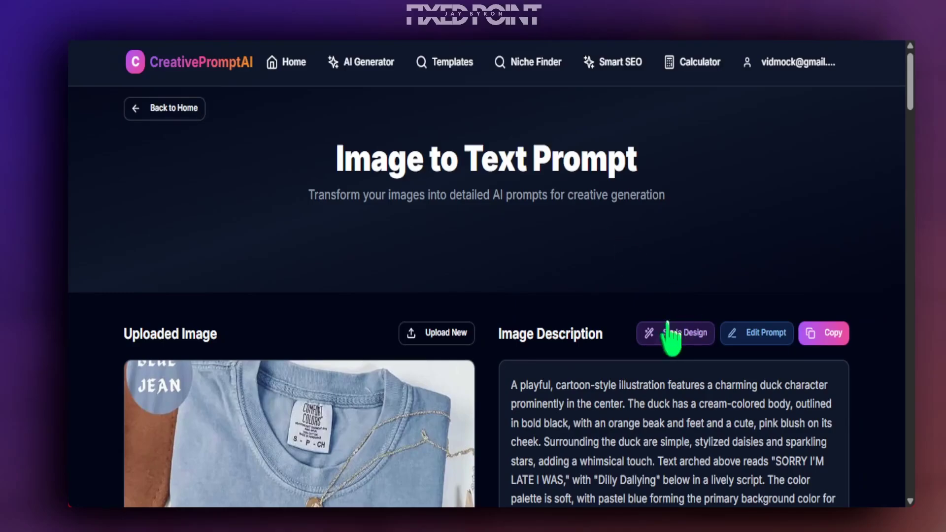
Browse the AI Generator page, then open Niche Finder to show Animals & Pets niches like Dog Mom
scroll(670, 347, down, 10)
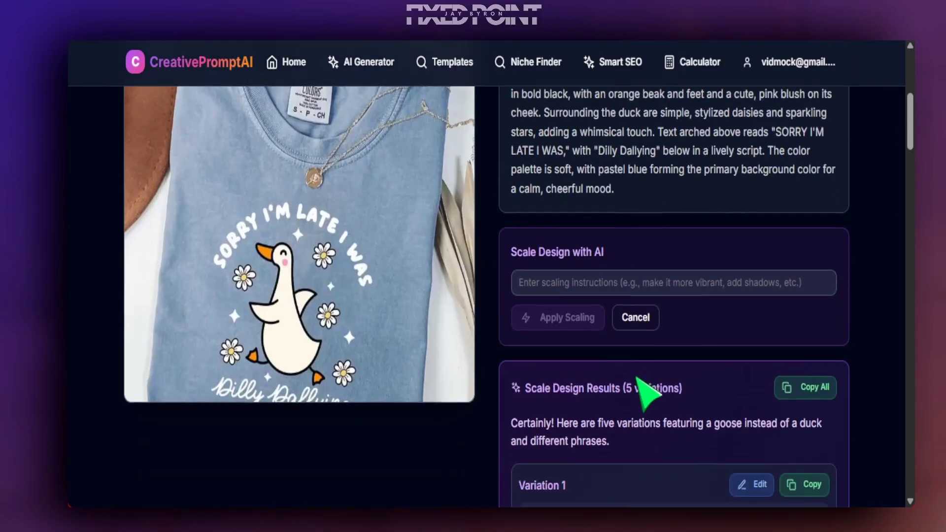
scroll(636, 382, down, 2)
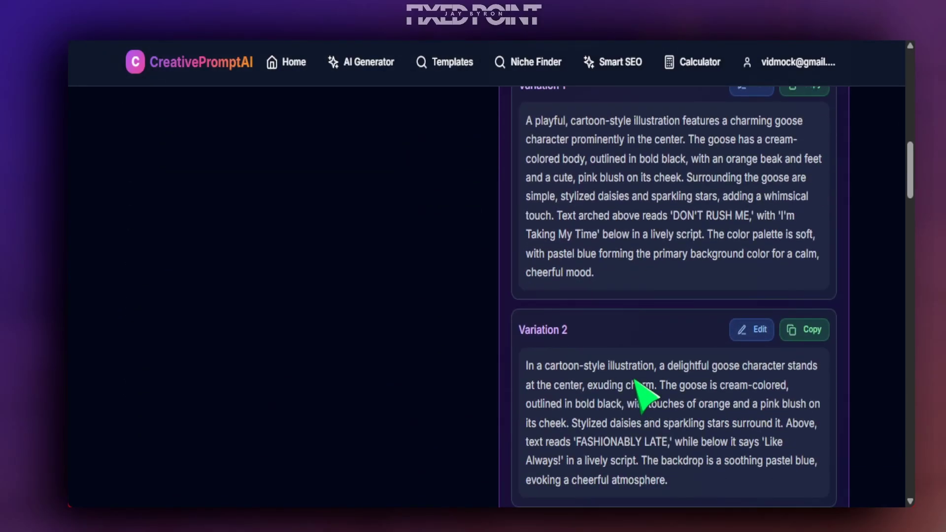
scroll(640, 390, down, 7)
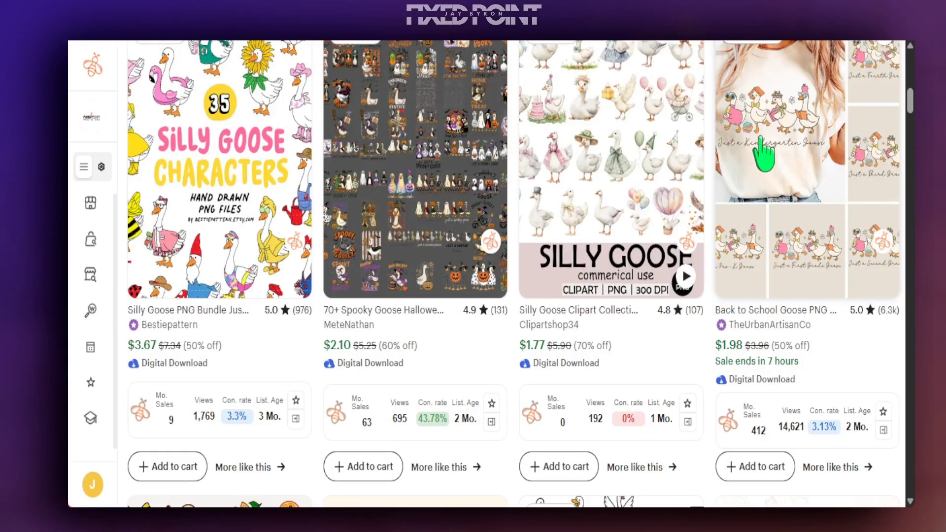
scroll(776, 158, up, 2)
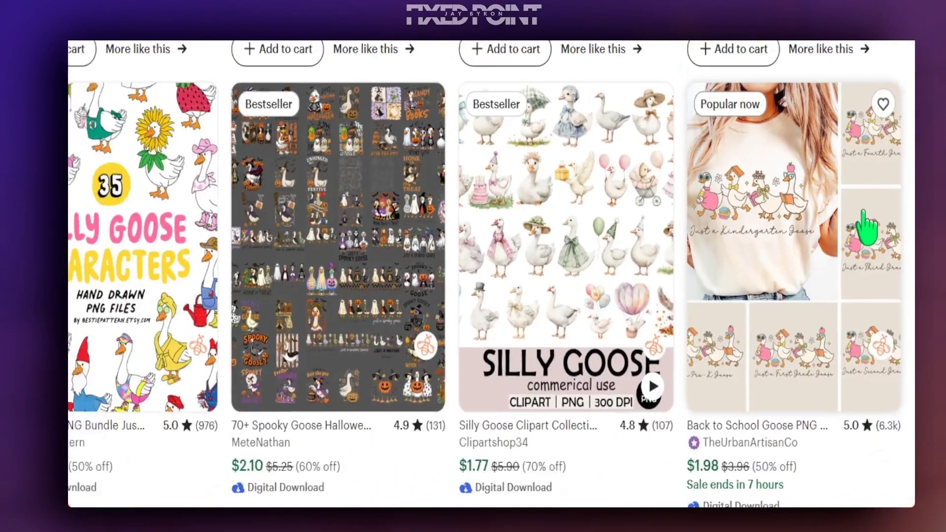
scroll(763, 387, down, 4)
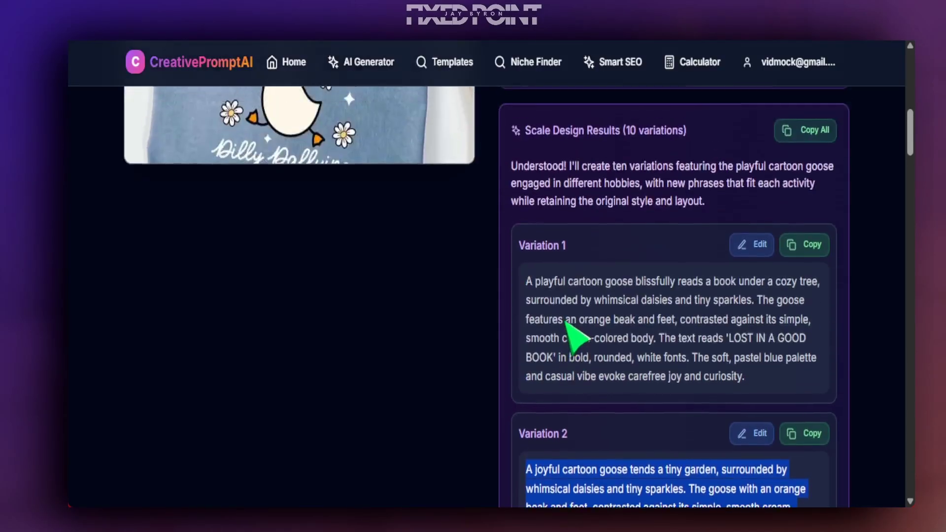
scroll(571, 338, up, 3)
scroll(575, 336, down, 12)
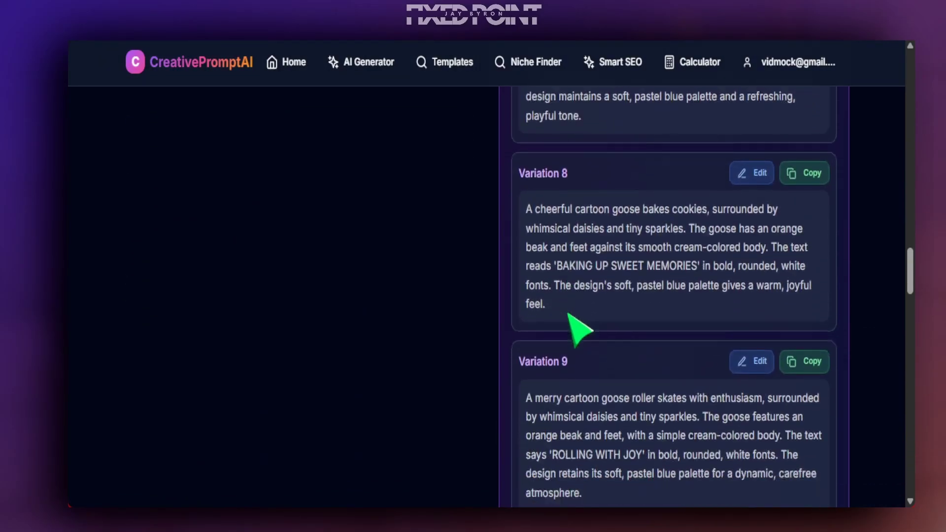
scroll(575, 323, up, 7)
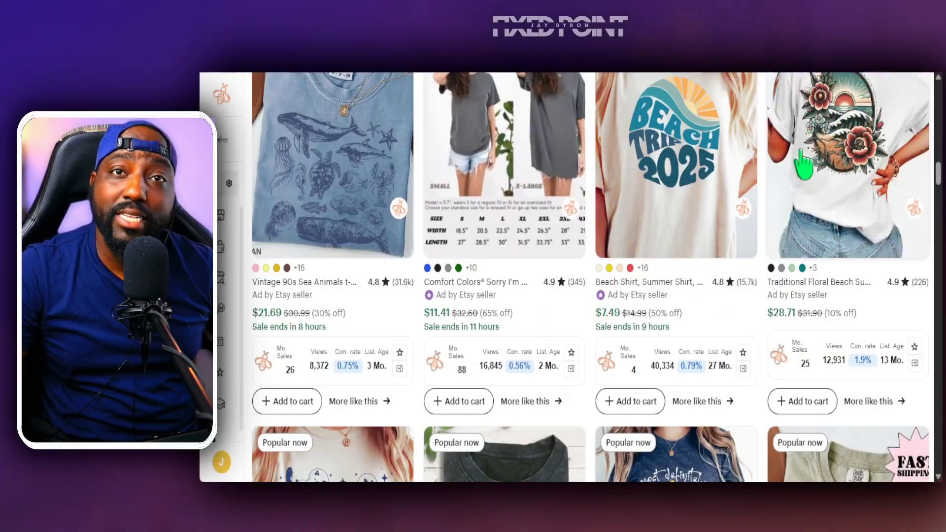
scroll(795, 211, down, 4)
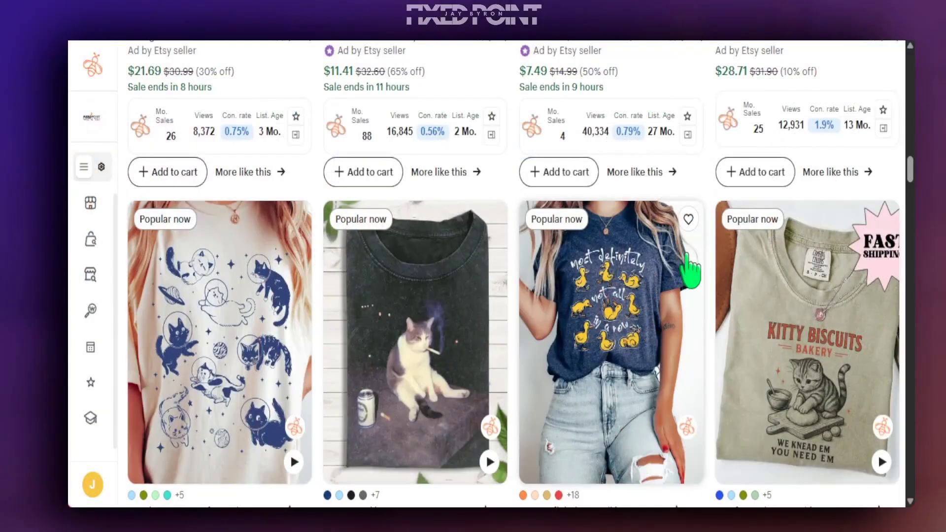
scroll(526, 344, down, 6)
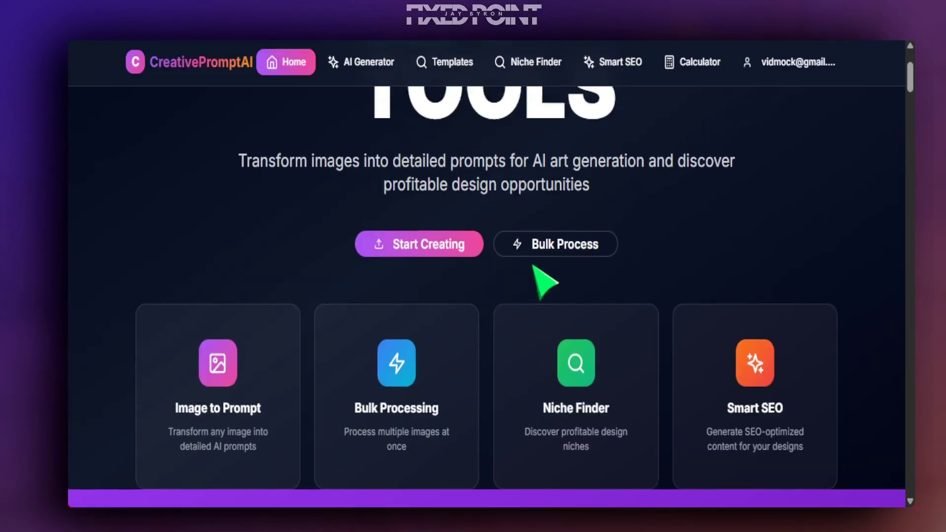
scroll(493, 246, up, 3)
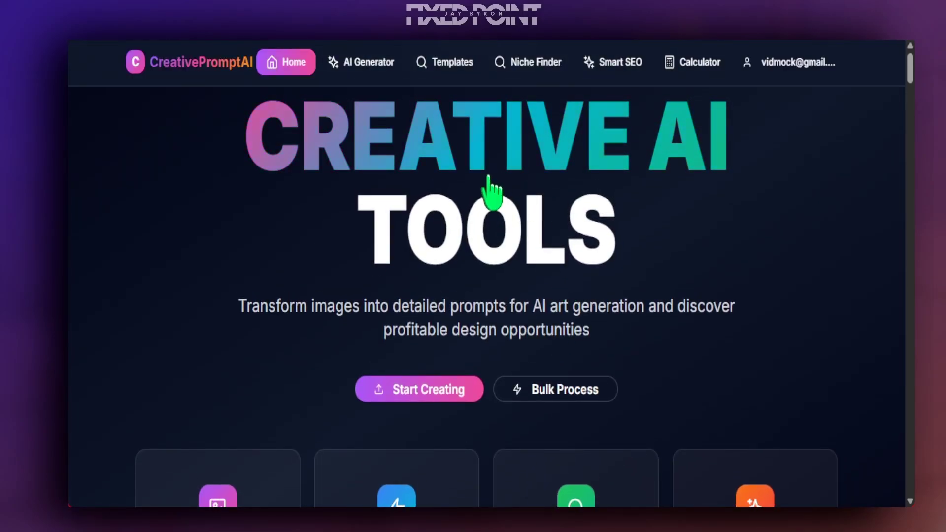
scroll(463, 256, down, 2)
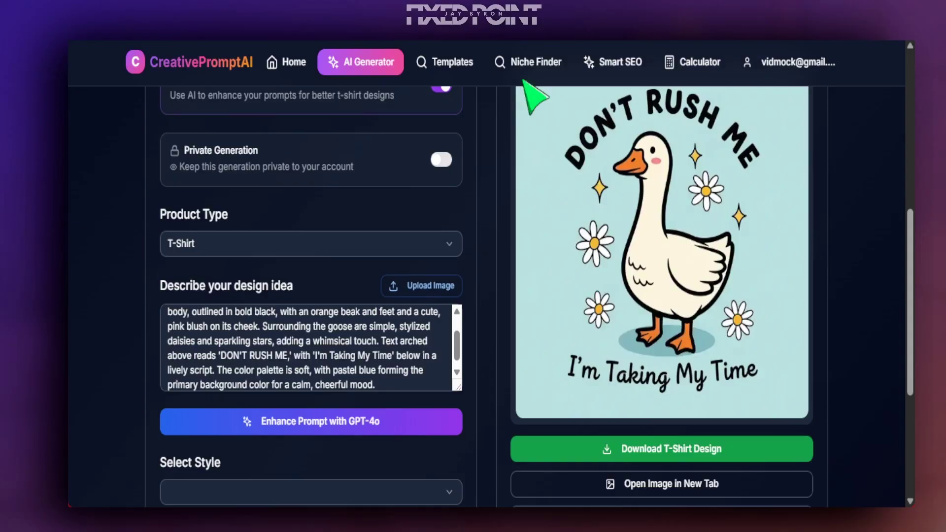
click(533, 63)
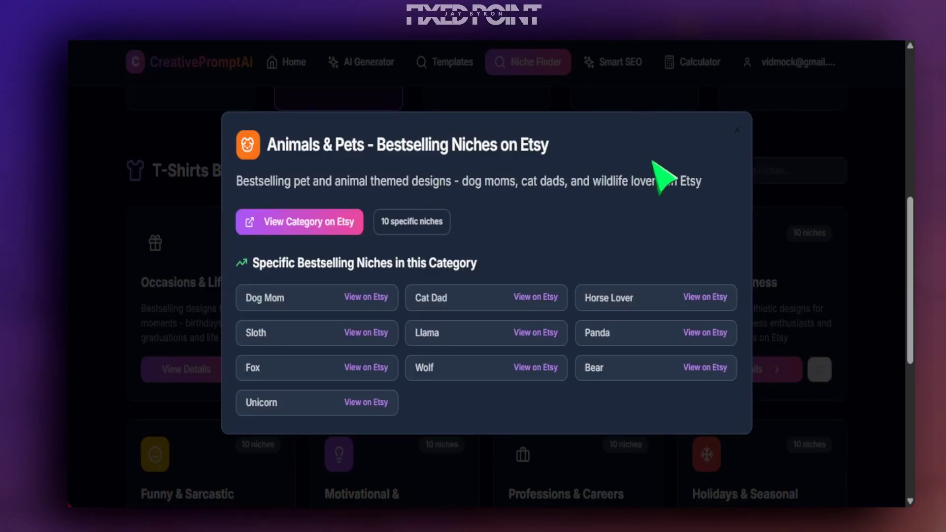
Close the Animals & Pets popup and open View Details on the Animals & Pets t-shirt card
click(788, 179)
scroll(332, 344, up, 6)
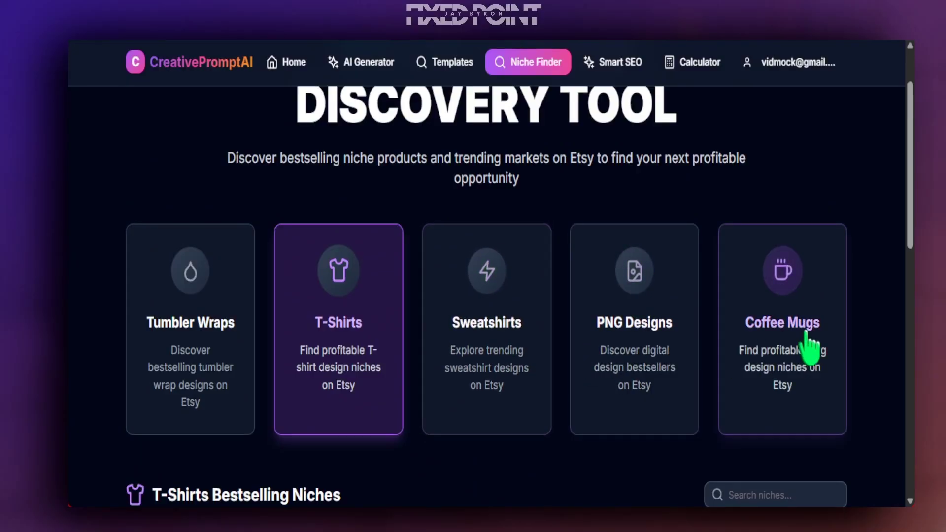
scroll(754, 365, down, 5)
scroll(374, 389, down, 2)
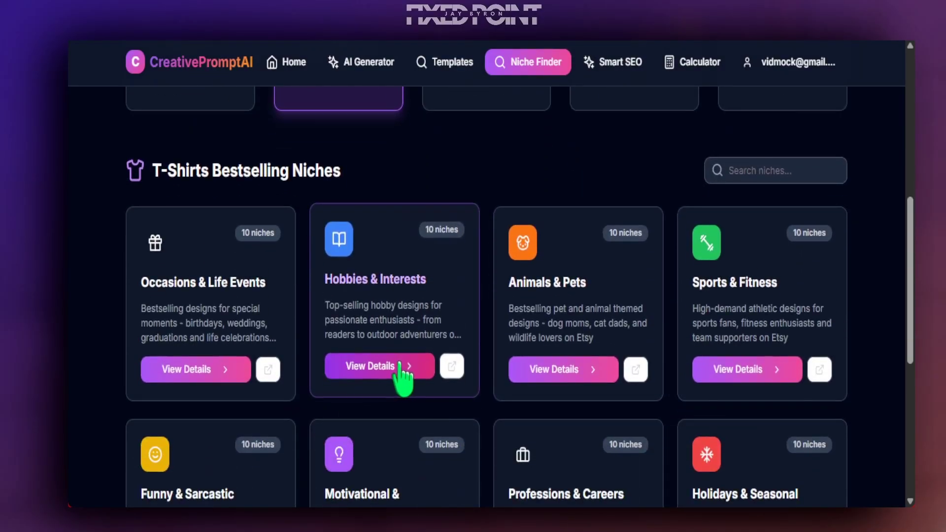
click(591, 368)
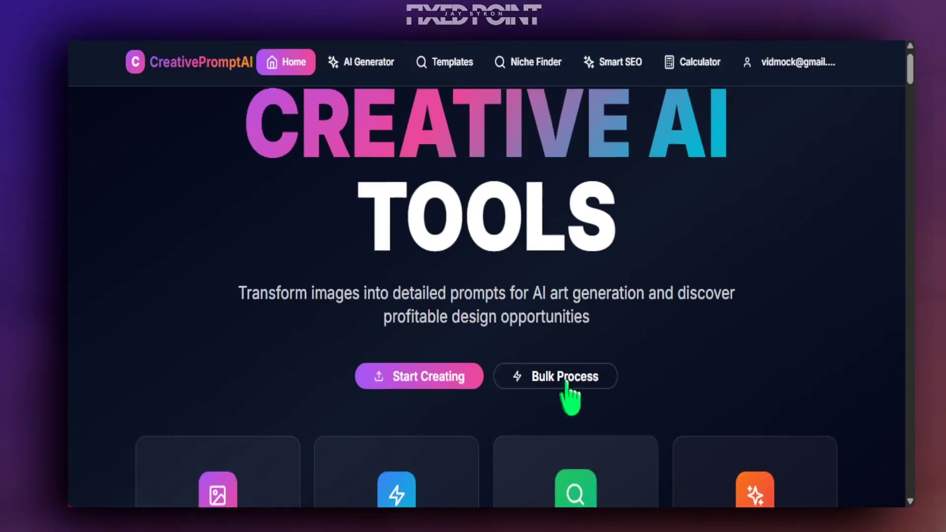
scroll(571, 399, up, 1)
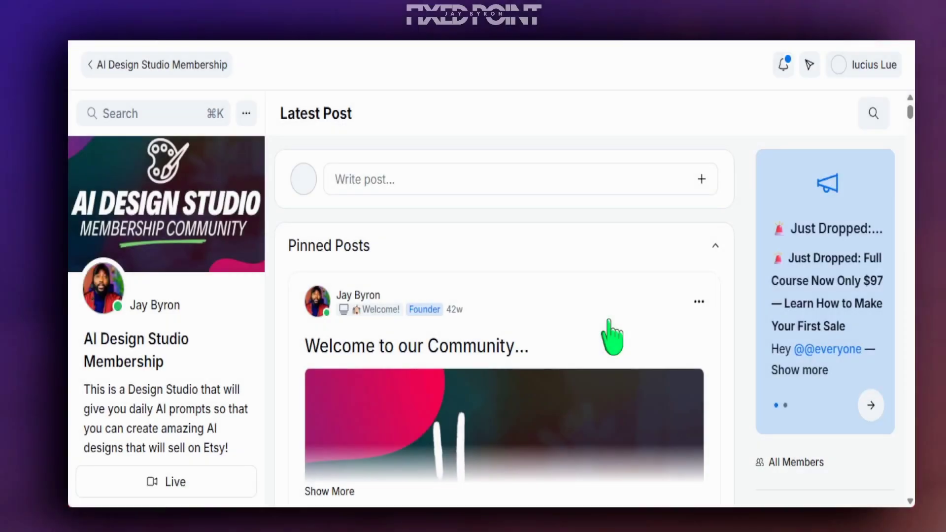
Scroll the community feed past the August trend report and open the Daily Prompts channel
scroll(611, 337, down, 10)
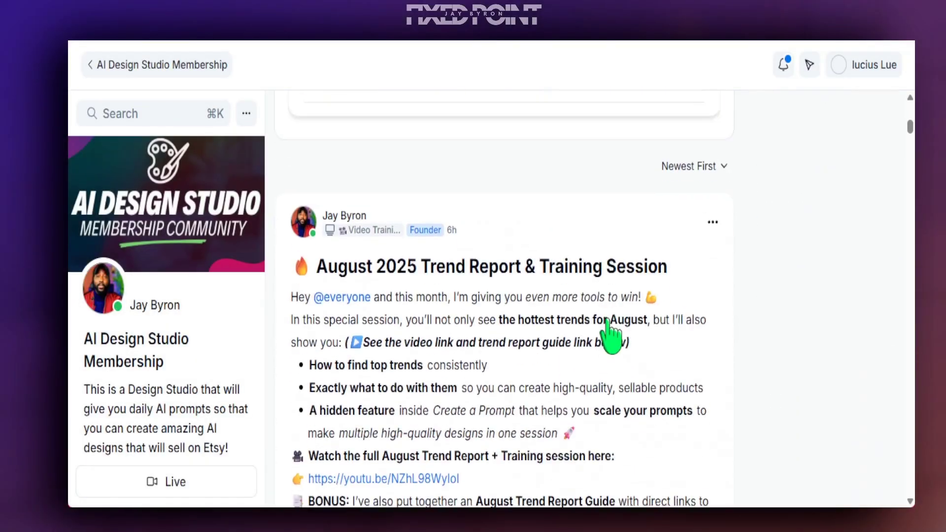
scroll(612, 337, down, 5)
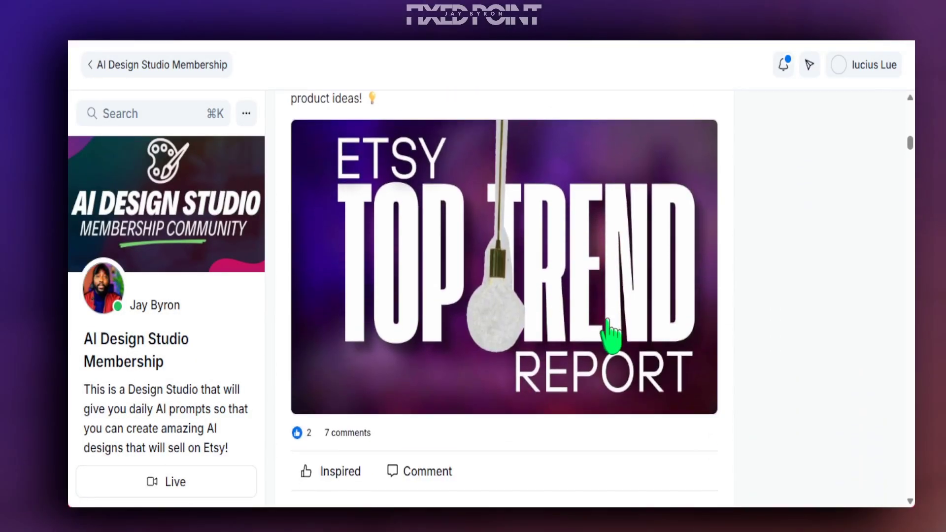
scroll(197, 404, down, 10)
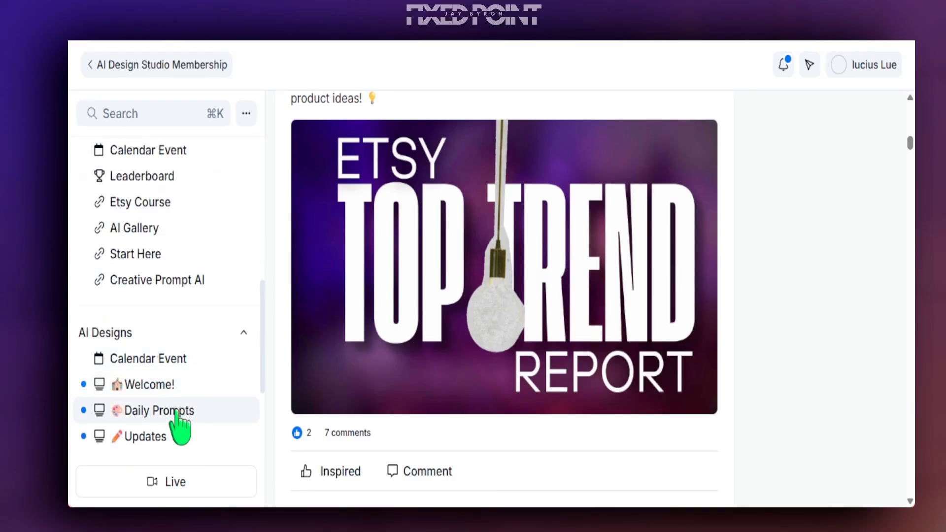
click(176, 413)
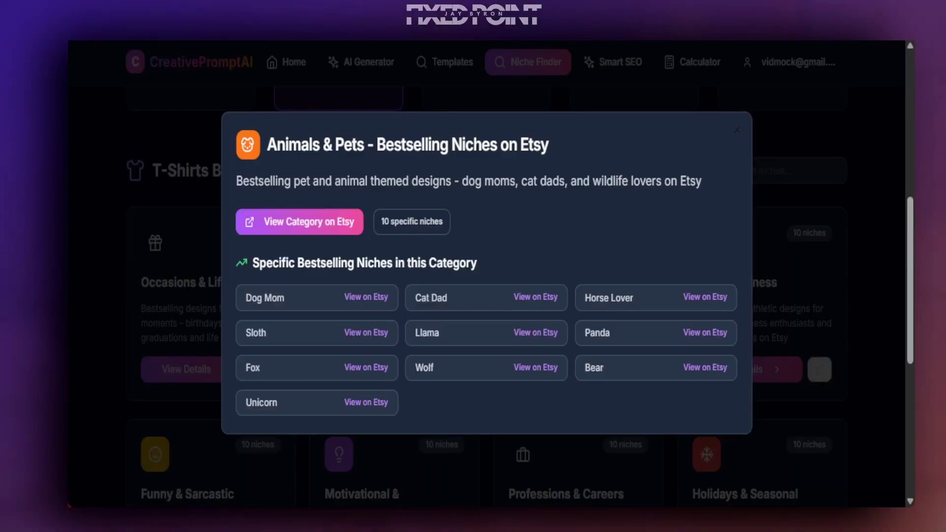
Reopen the Animals & Pets details and view the category on Etsy as 'animal tshirt' bestsellers
click(758, 183)
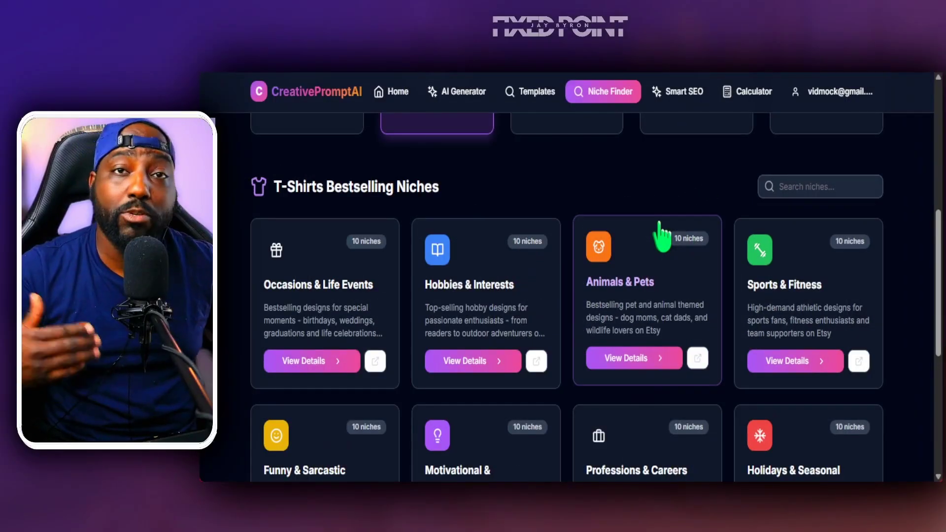
click(662, 236)
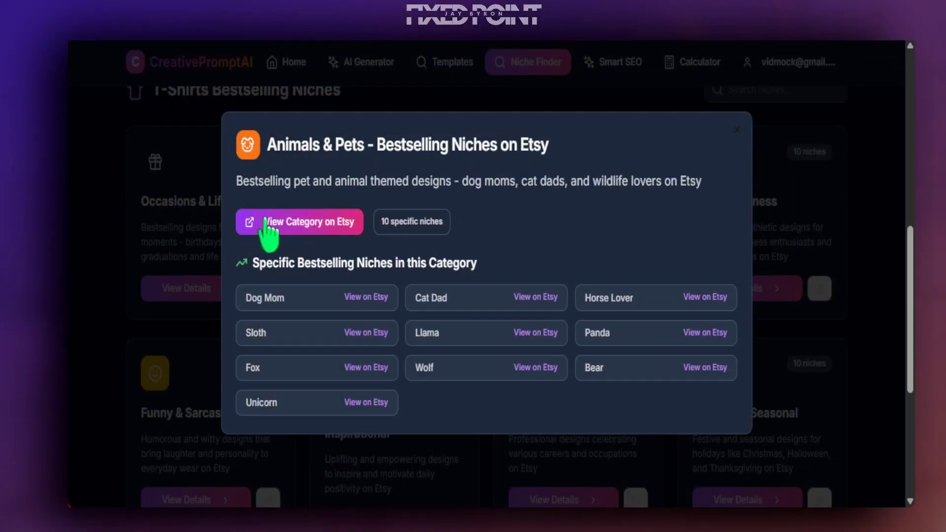
click(293, 225)
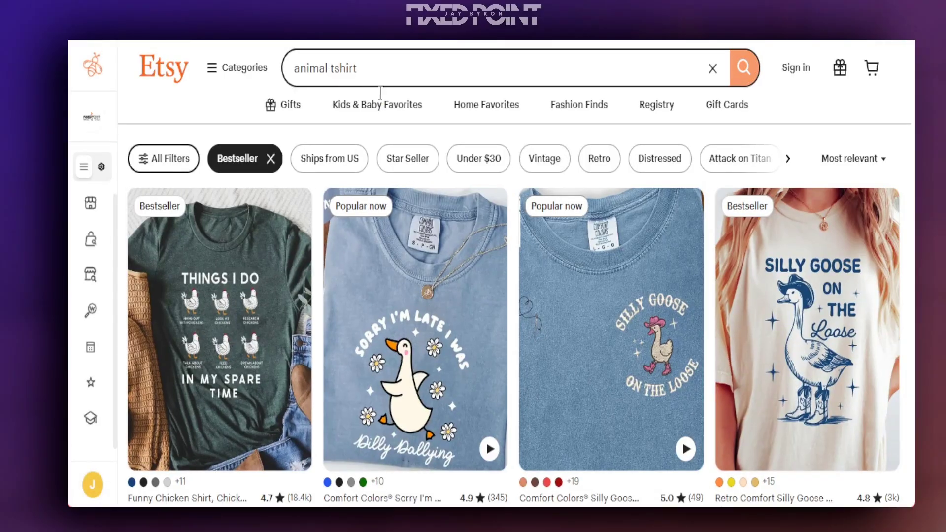
Scroll the Etsy 'animal tshirt' results down to the goose 'Sorry I'm Late' Comfort Colors shirt
scroll(667, 317, down, 5)
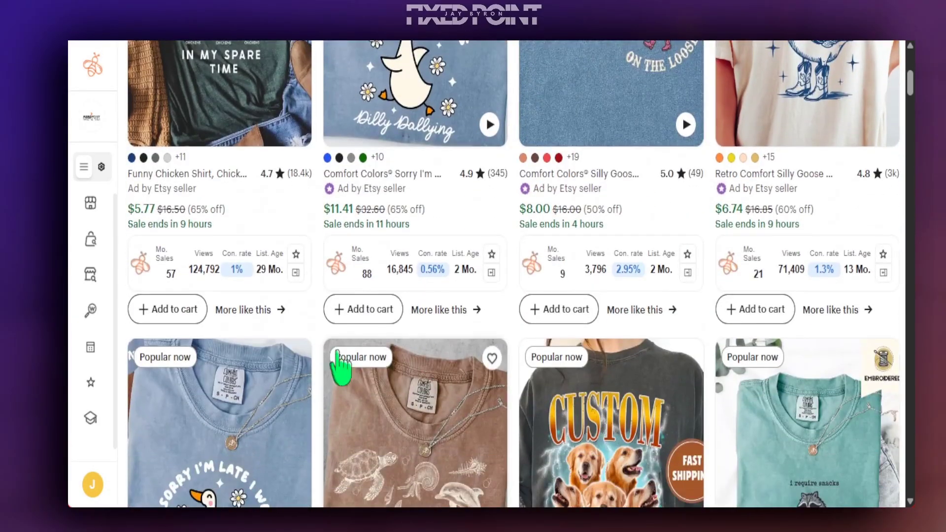
scroll(576, 308, down, 5)
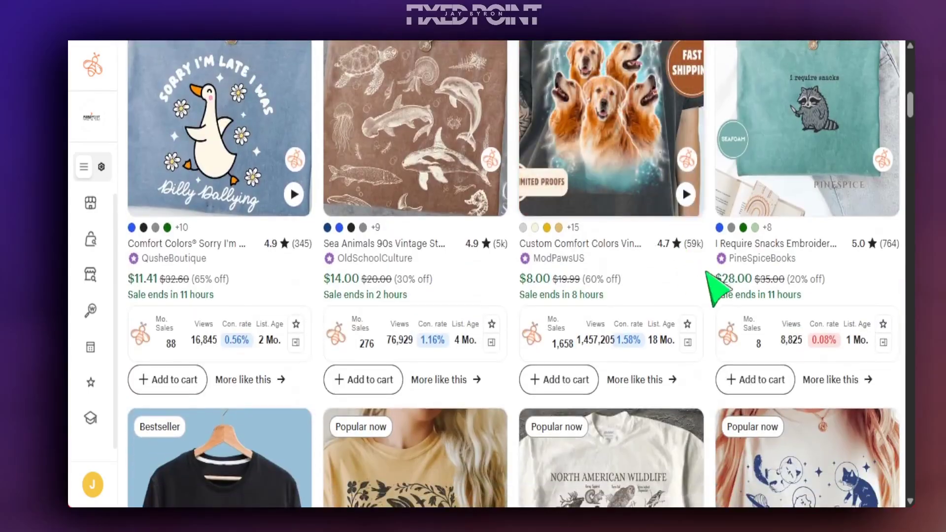
scroll(710, 276, down, 7)
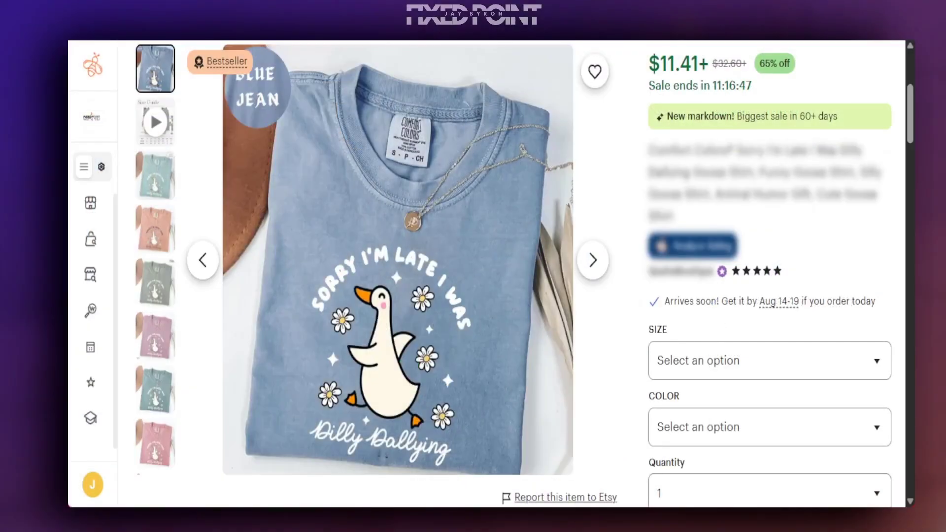
Review the goose shirt listing's sales stats bar and product photo
scroll(507, 375, up, 5)
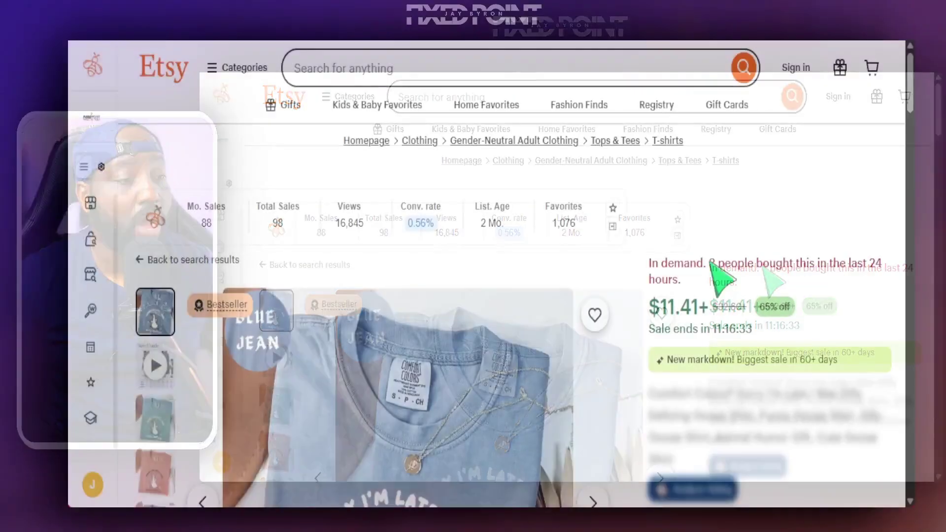
scroll(493, 385, down, 5)
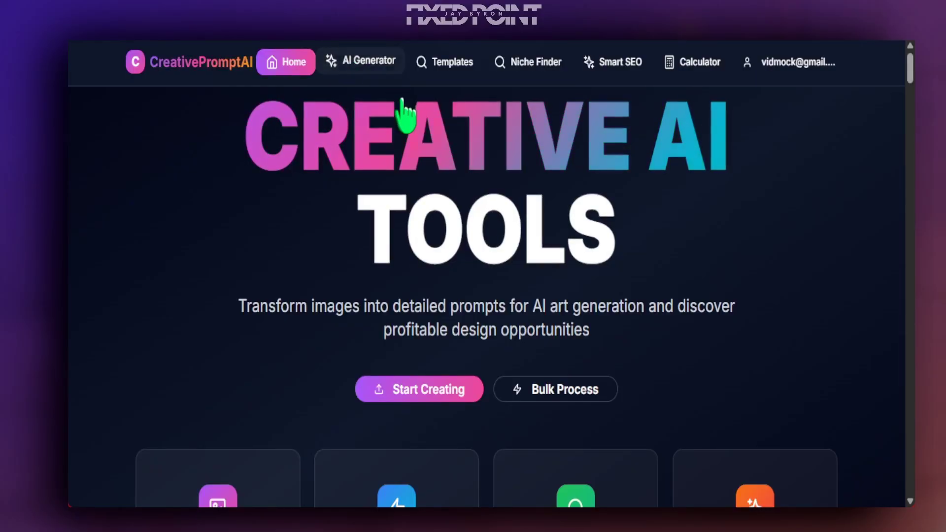
Scroll the home page down to the Image to Prompt, Bulk Processing, Niche Finder and Smart SEO cards
scroll(360, 212, down, 3)
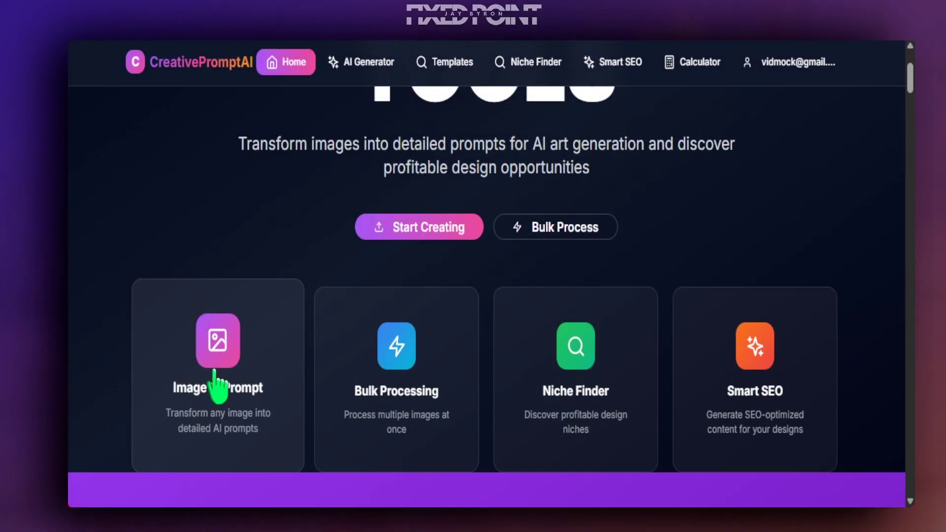
In Image to Prompt, paste the goose shirt image from the clipboard and generate a description
click(329, 380)
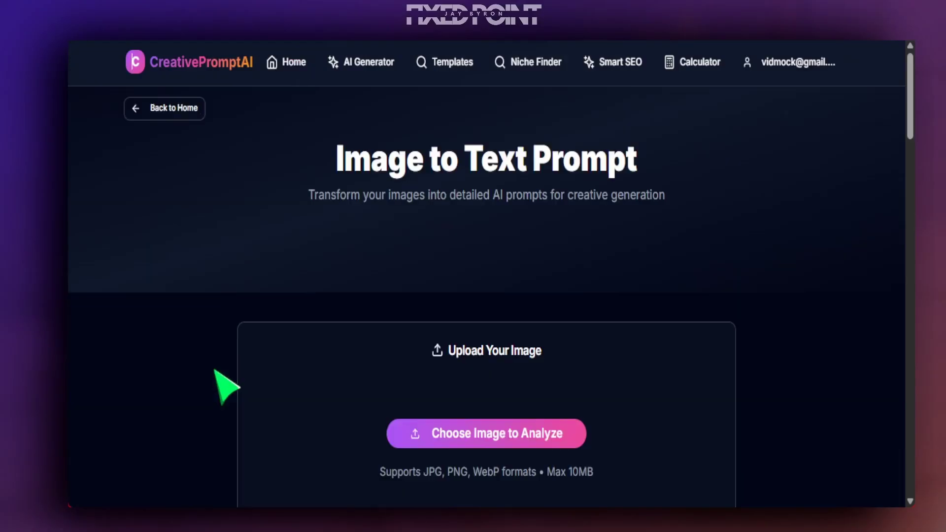
click(476, 437)
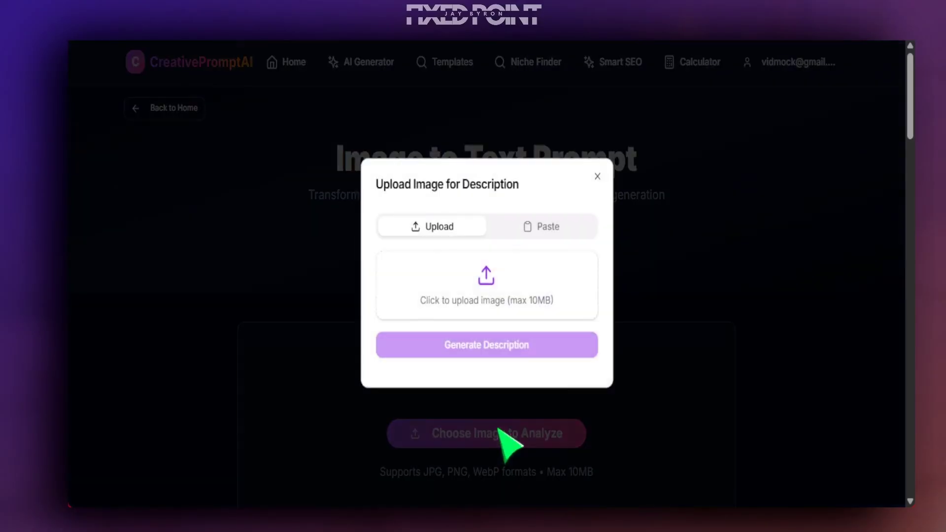
click(547, 228)
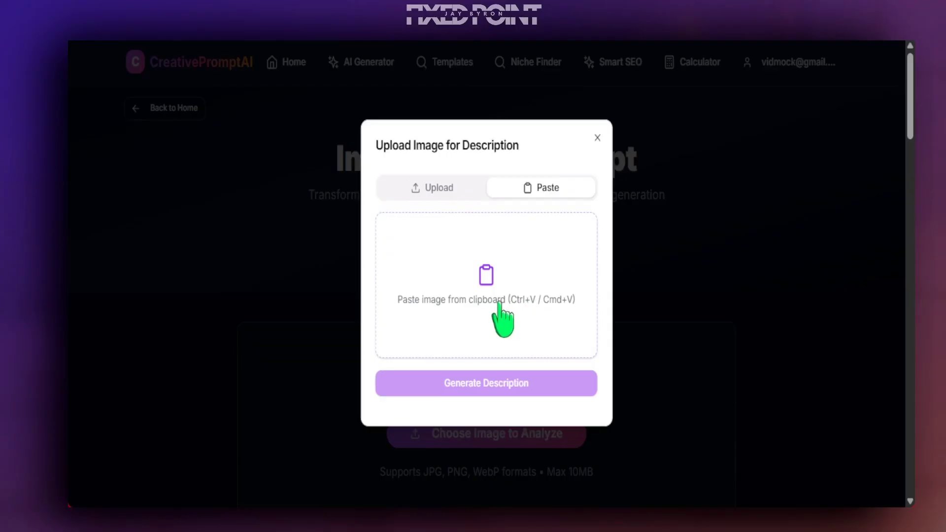
key(ctrl+v)
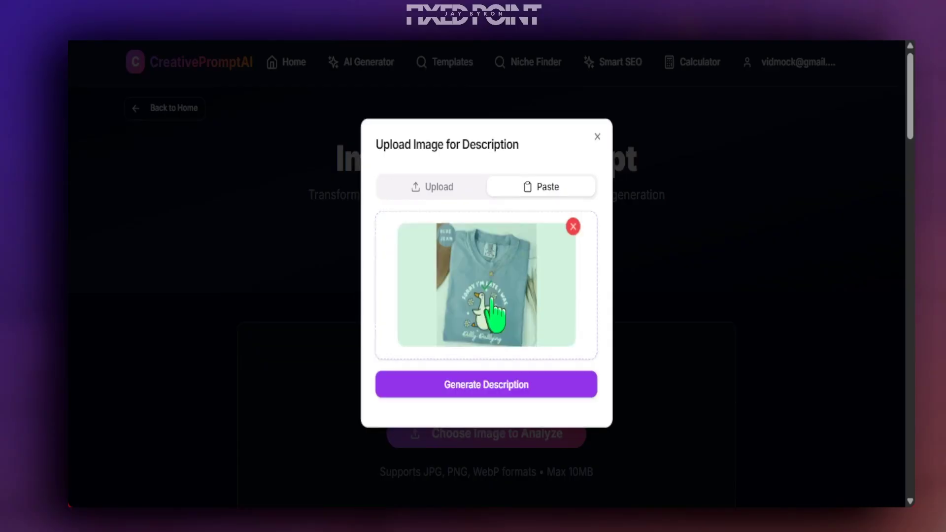
click(493, 385)
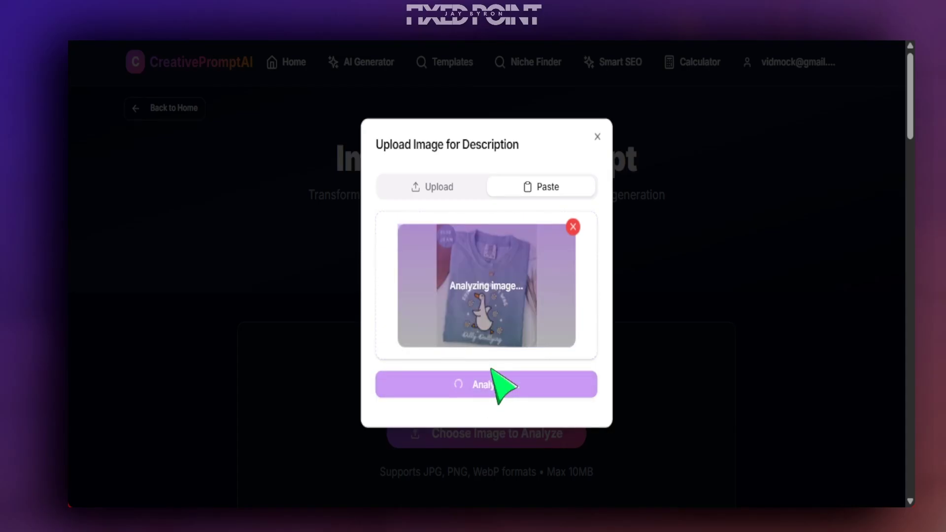
Select the generated cartoon-duck-with-daisies description text
scroll(668, 413, down, 2)
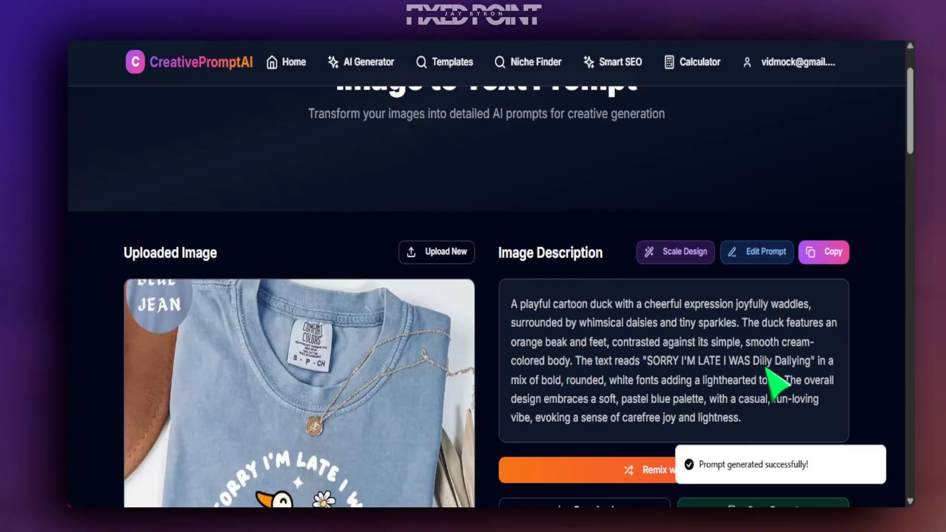
scroll(295, 380, down, 4)
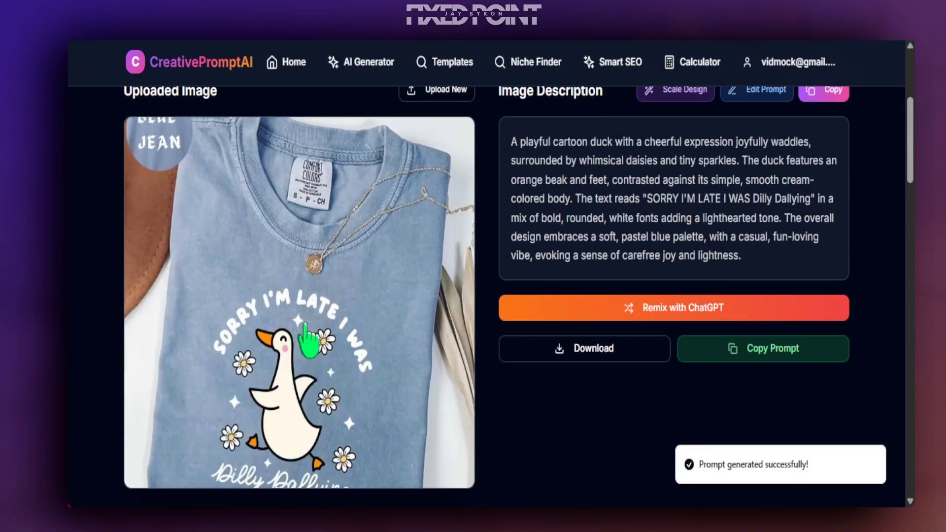
drag(511, 141, 777, 251)
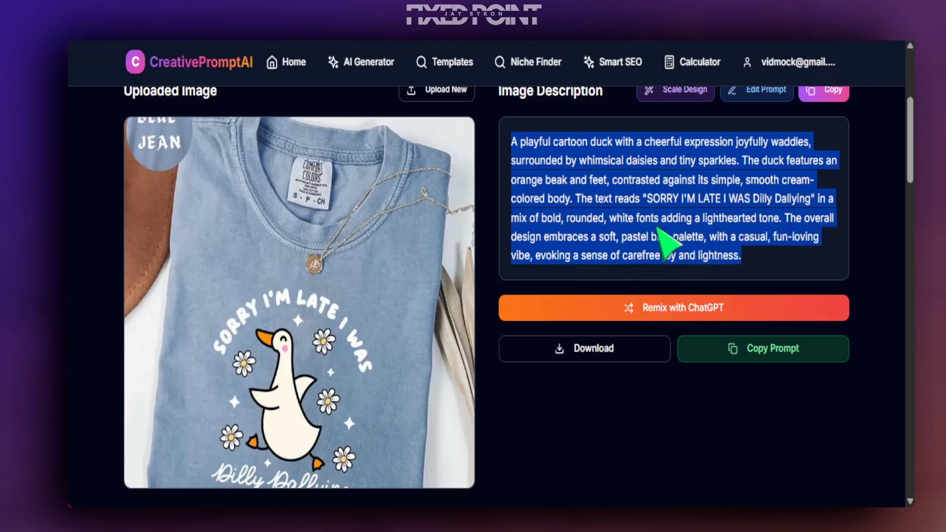
scroll(672, 268, up, 2)
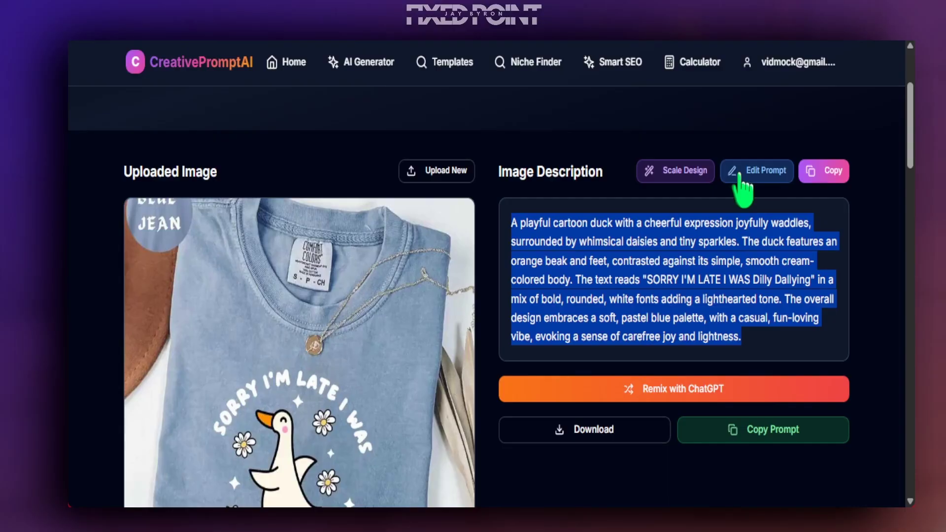
scroll(286, 400, down, 2)
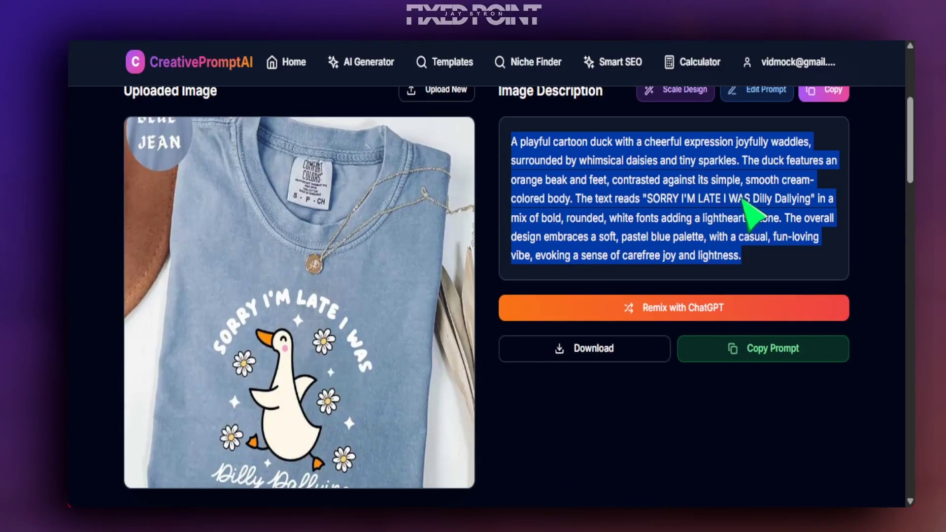
scroll(750, 207, up, 2)
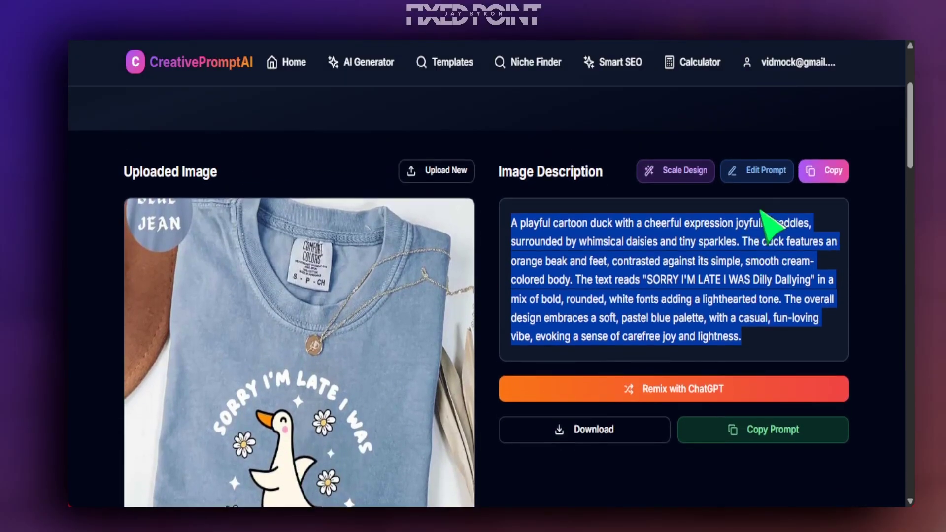
Edit the prompt to replace 'duck' with 'goose' and save the changes
click(752, 173)
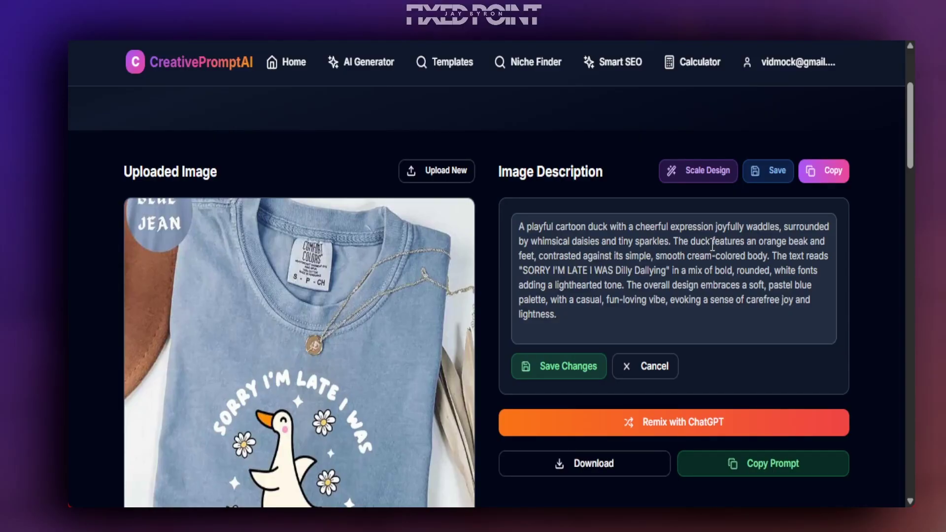
drag(712, 243, 691, 246)
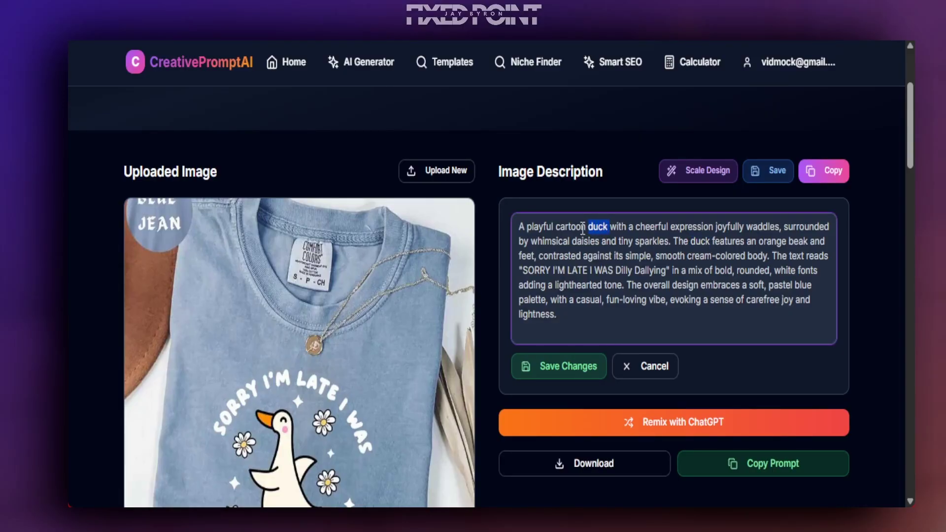
text(goose)
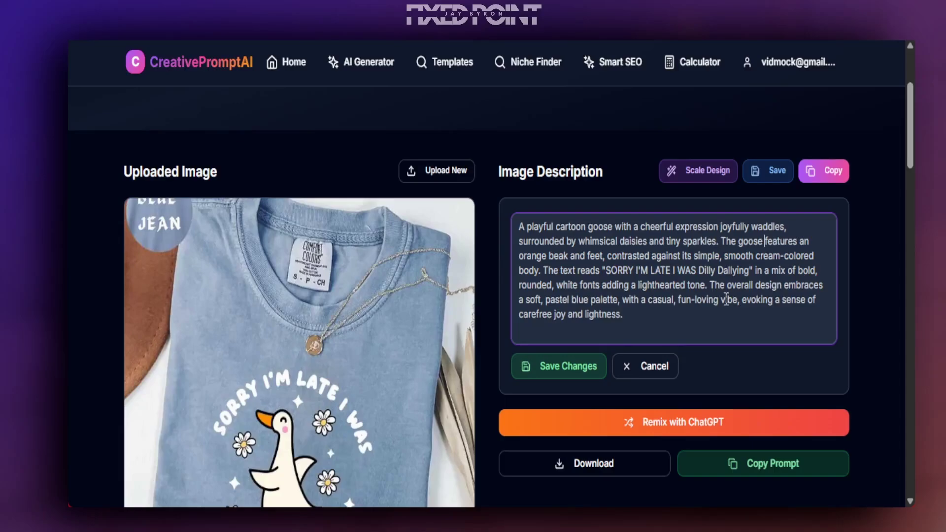
click(569, 364)
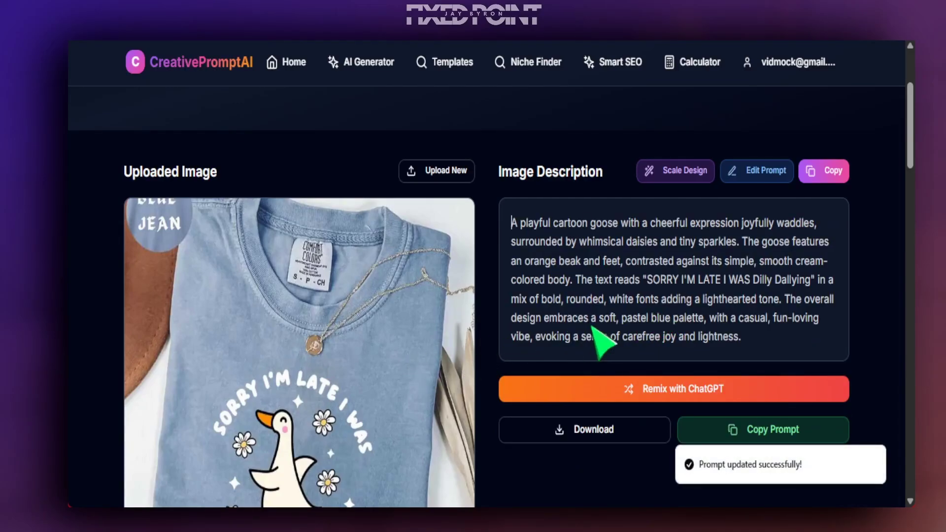
scroll(335, 399, down, 2)
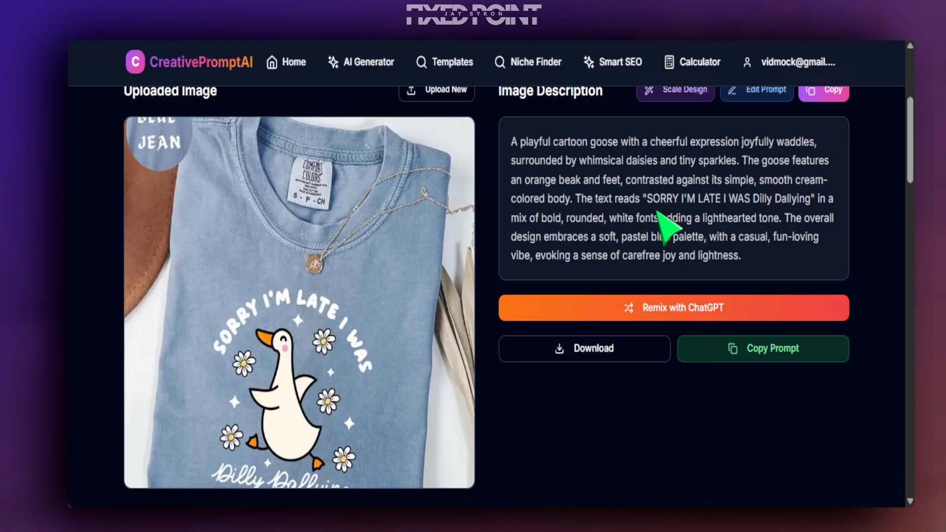
drag(643, 199, 816, 209)
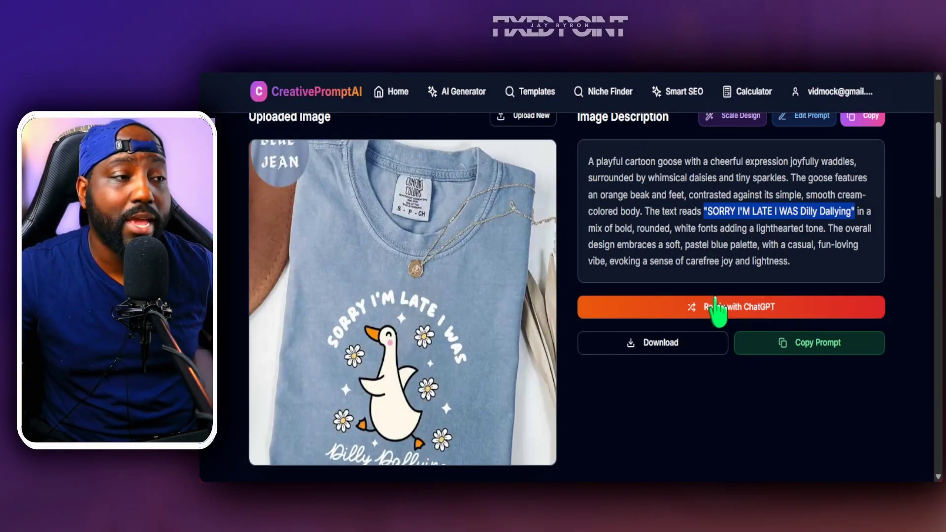
scroll(739, 313, up, 1)
scroll(742, 315, up, 3)
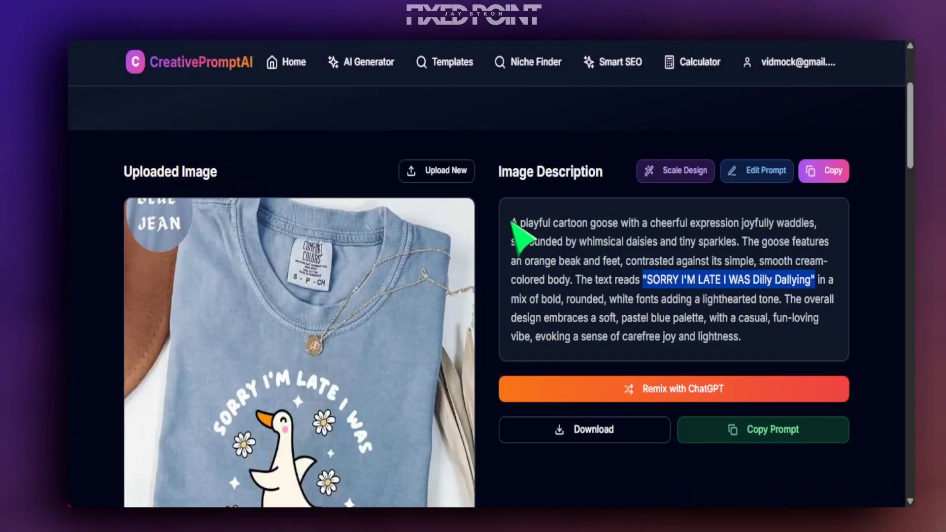
drag(590, 234, 795, 335)
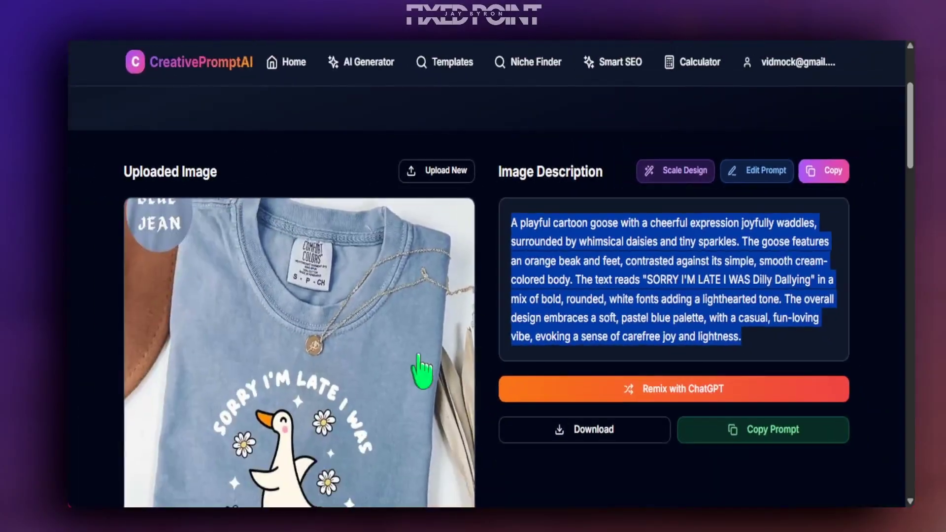
scroll(338, 437, down, 3)
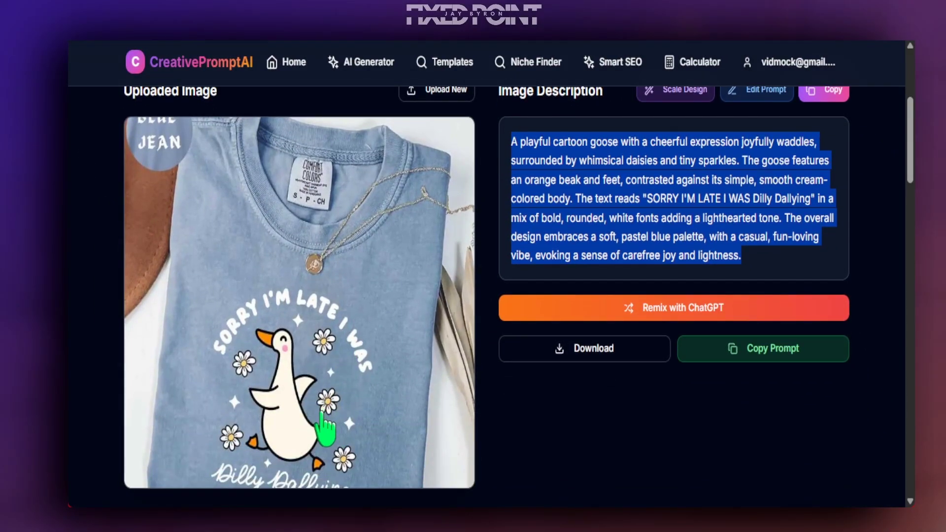
scroll(542, 411, up, 3)
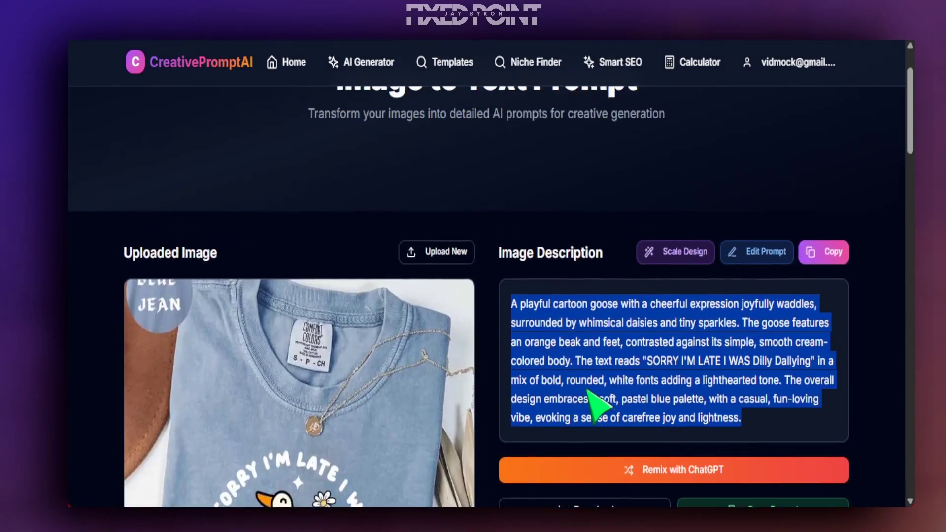
Open Scale Design with AI and place the cursor in the 'Enter scaling instructions' box
click(666, 256)
scroll(640, 320, down, 3)
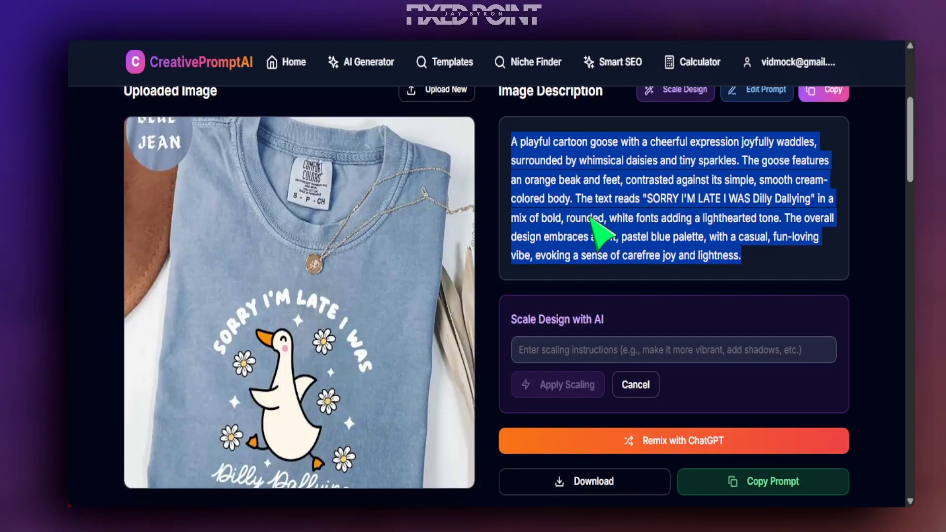
click(567, 356)
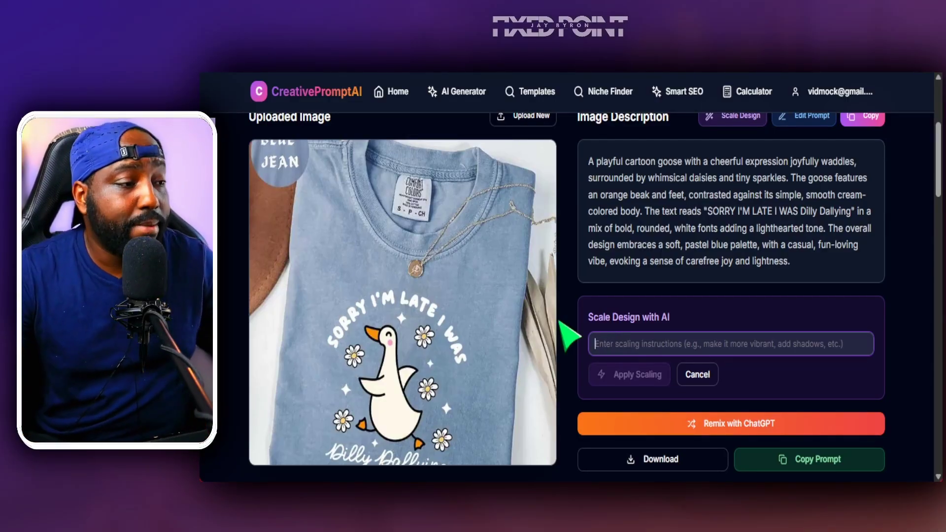
Write instructions to keep the goose style, add different phrases and hobby activities like sports
text(Keep the same.)
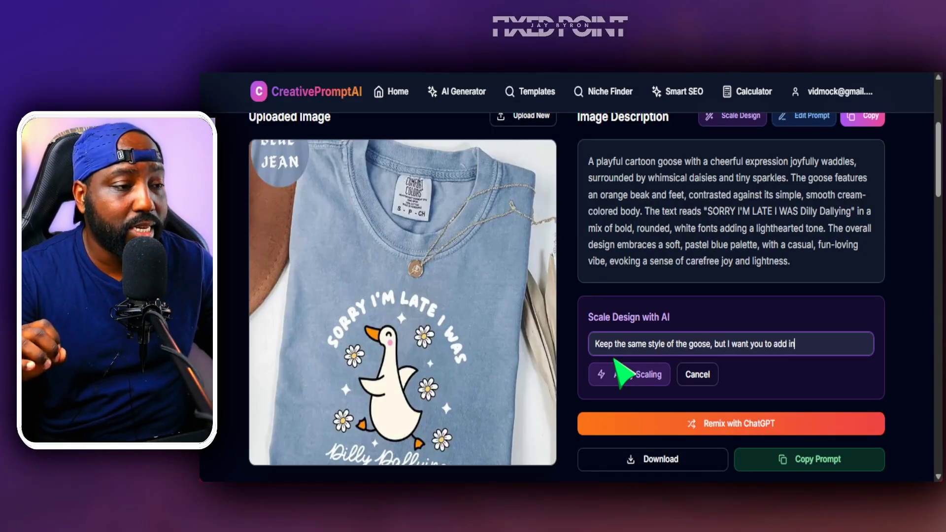
text( style of the goose, but I want you to add in different phrases and have the goose do different things)
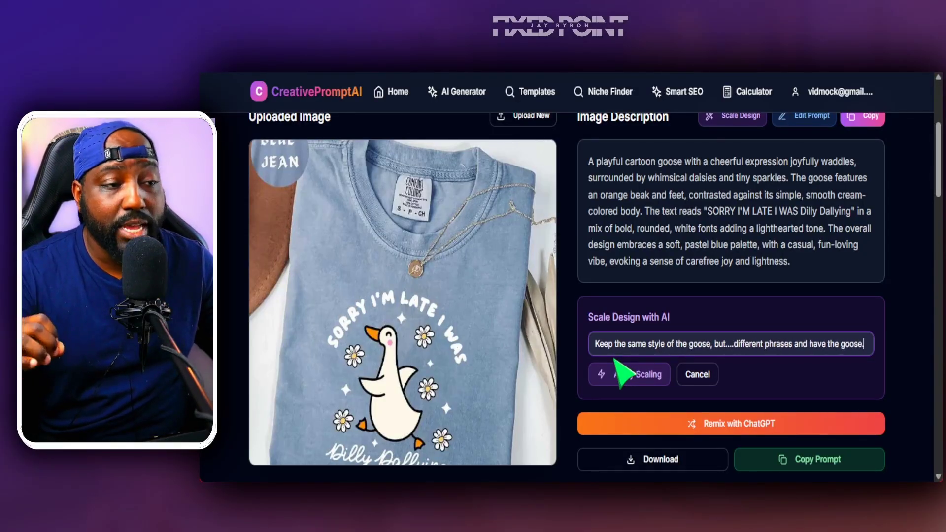
text( related to certain hobbies)
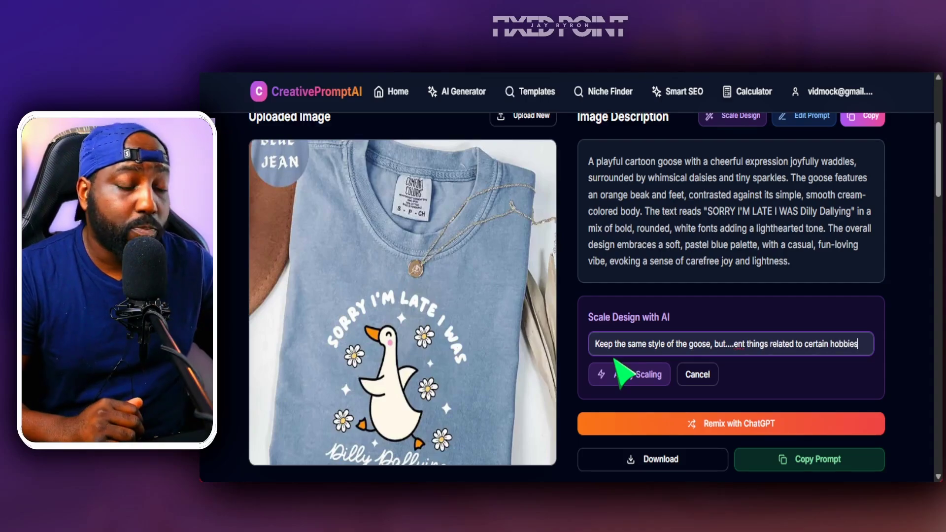
text( like sports or recreational activities, but make sure you have the same layout of the)
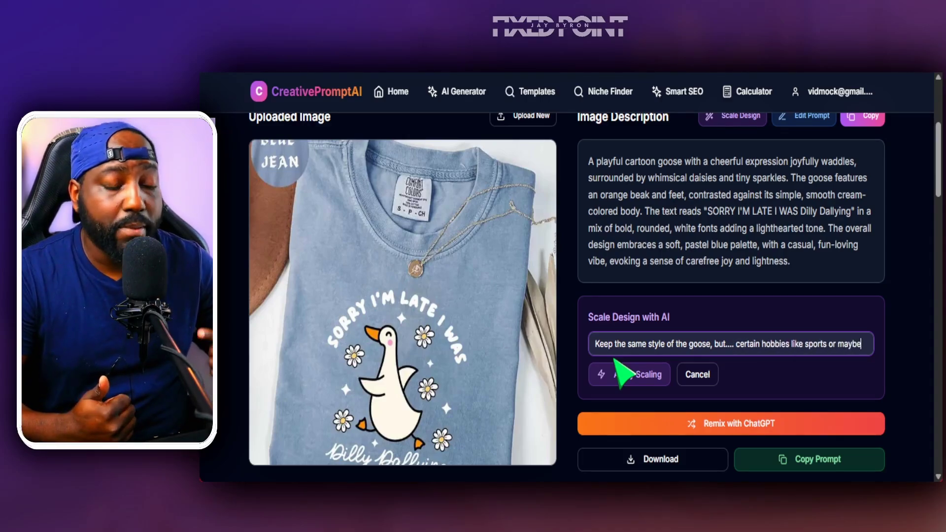
text( text but just utilize)
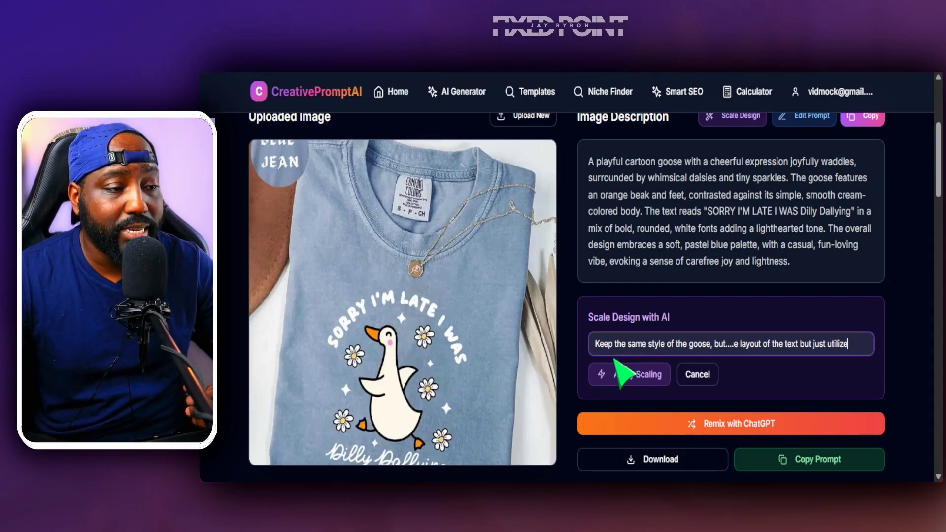
text( different phrases and make)
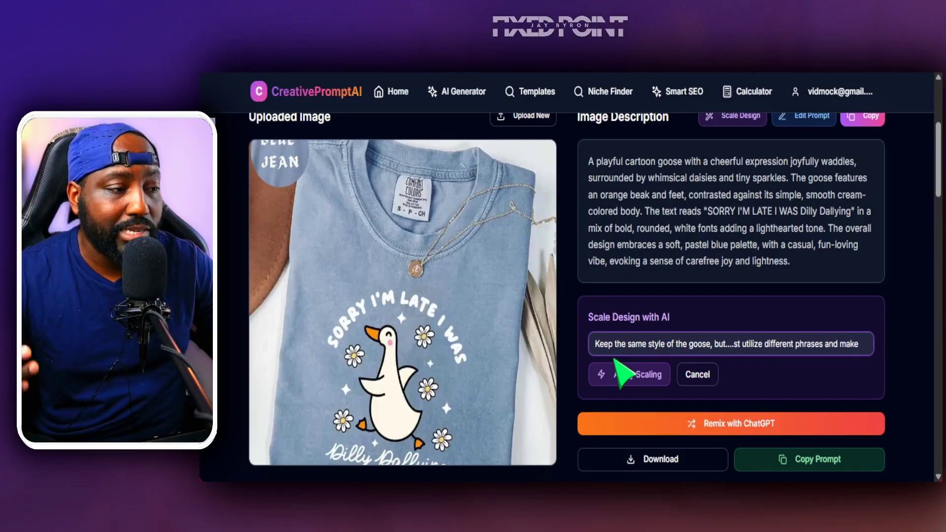
text( ten variations)
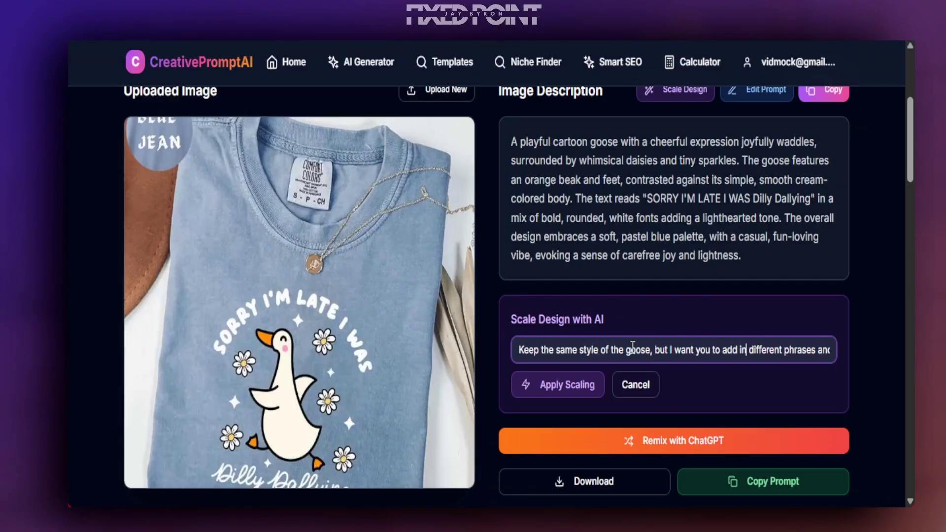
key(End)
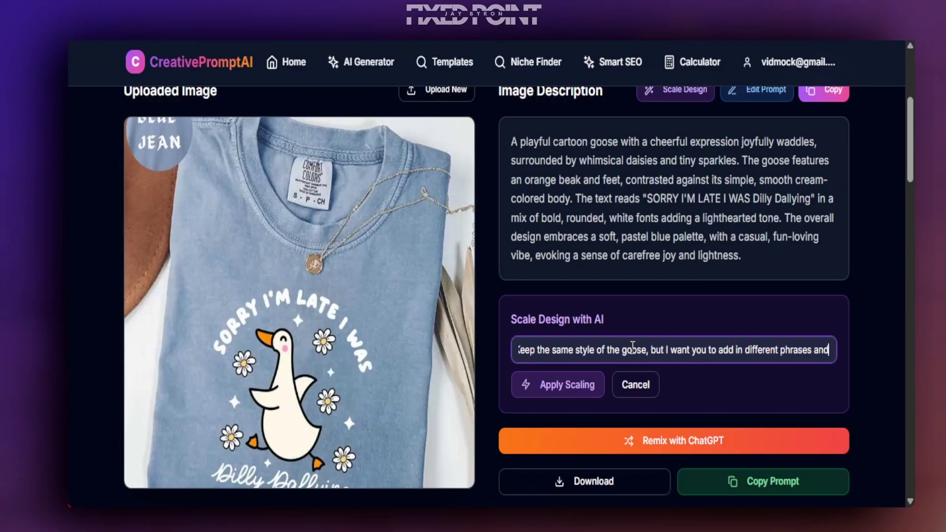
text(have the goose do different things related to certa)
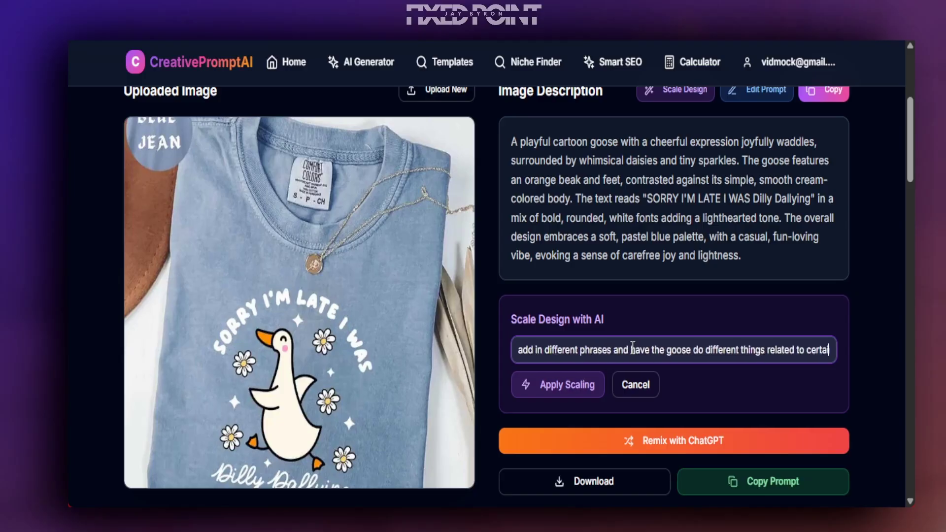
text(in hobbies like sports or maybe gardening or reading books. B)
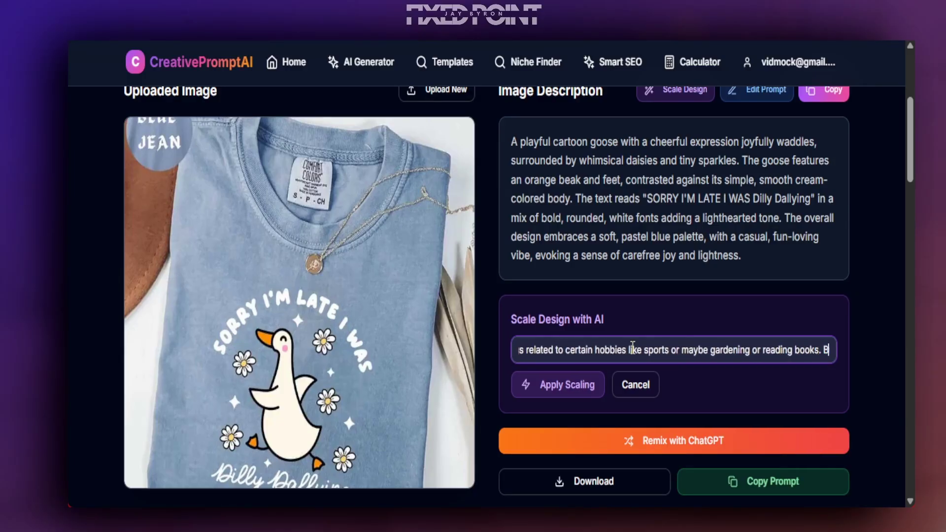
text(ut make sure you have the same layout of the text but just ut)
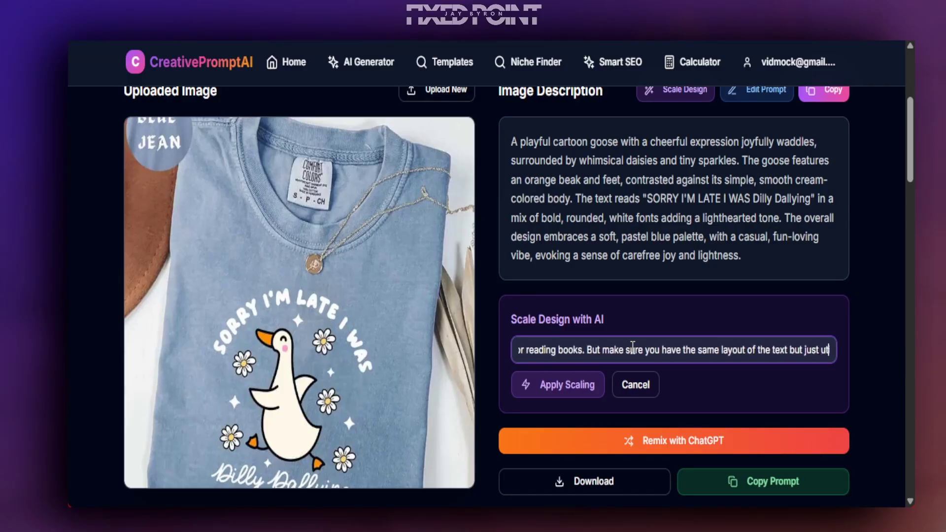
text(ilize different phrases and make ten variations of this)
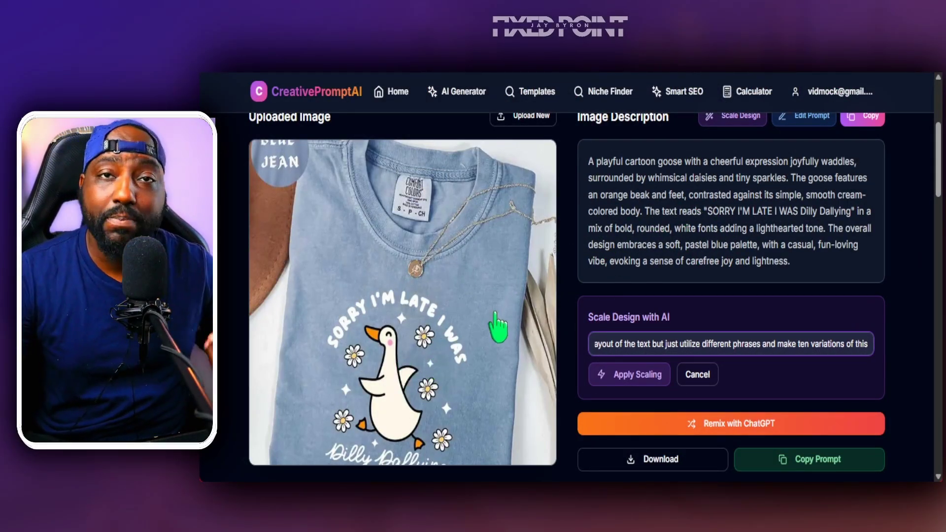
drag(803, 264, 586, 161)
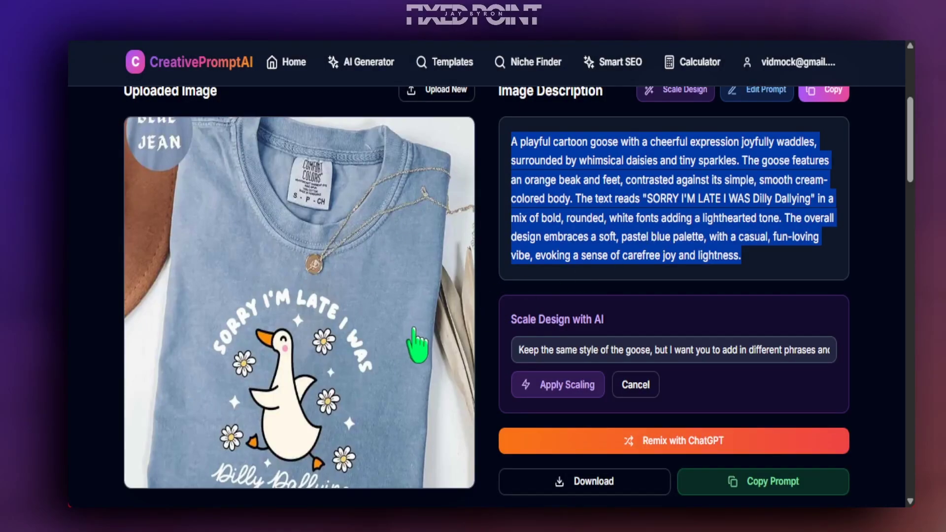
Apply the scaling to produce 10 goose variations with different hobbies and phrases
scroll(650, 380, down, 3)
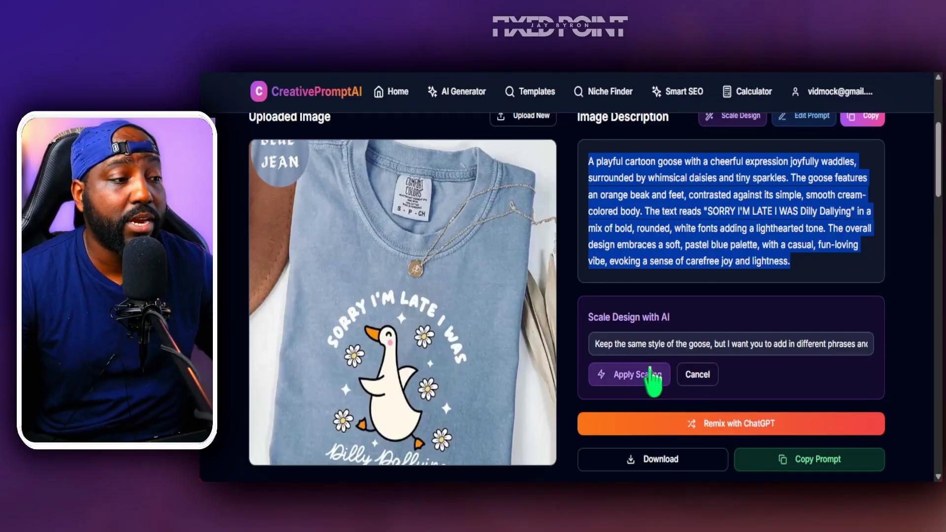
drag(627, 344, 867, 340)
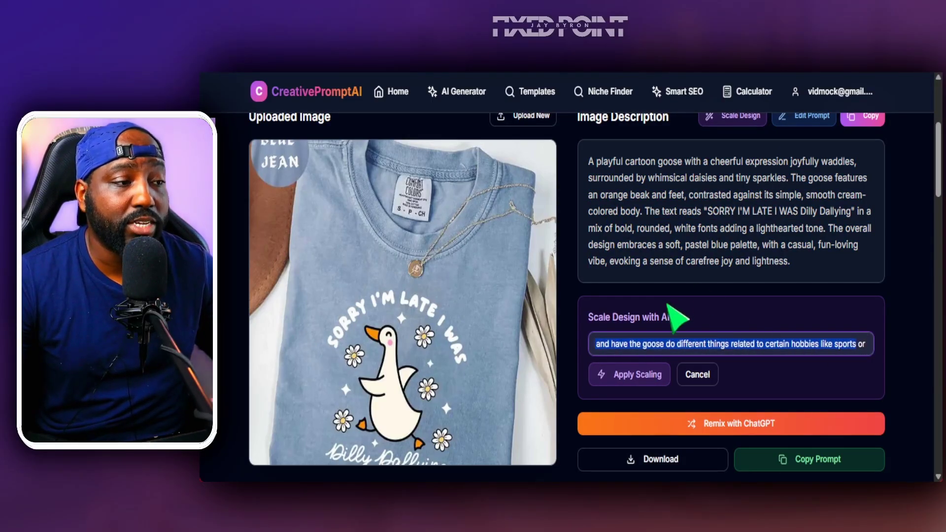
click(641, 381)
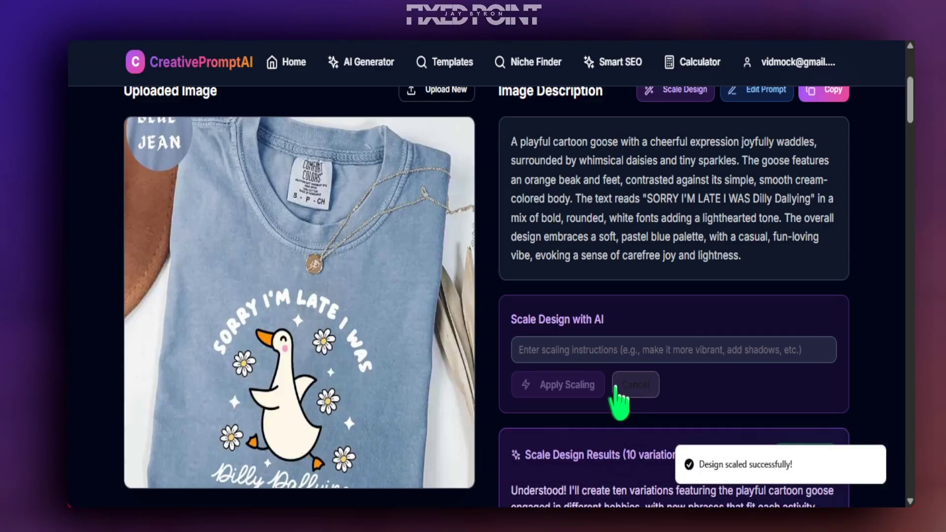
scroll(619, 397, down, 2)
scroll(641, 417, down, 2)
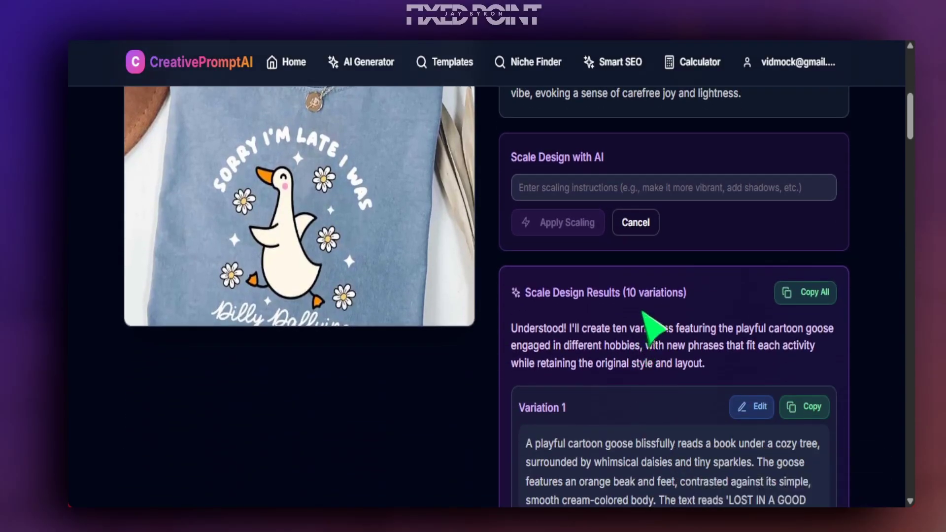
scroll(646, 318, down, 2)
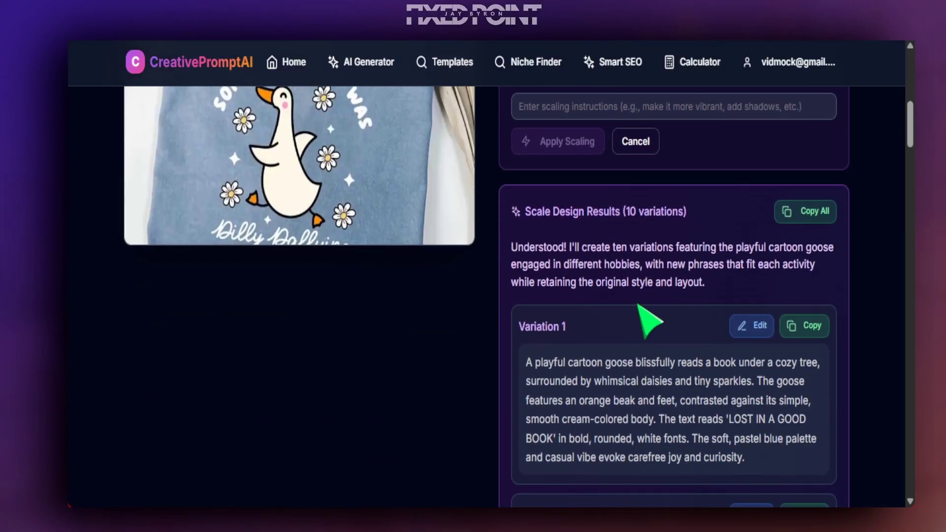
scroll(636, 326, down, 2)
scroll(626, 350, up, 8)
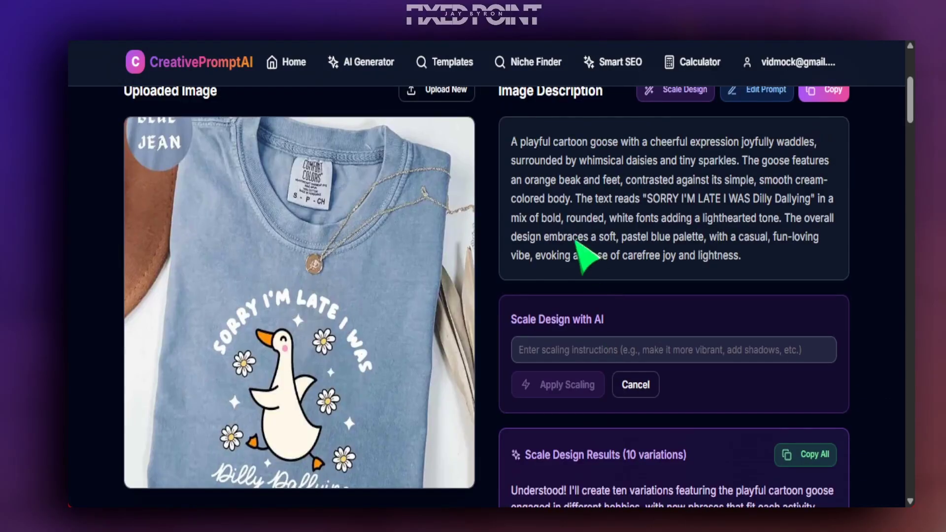
drag(511, 143, 789, 154)
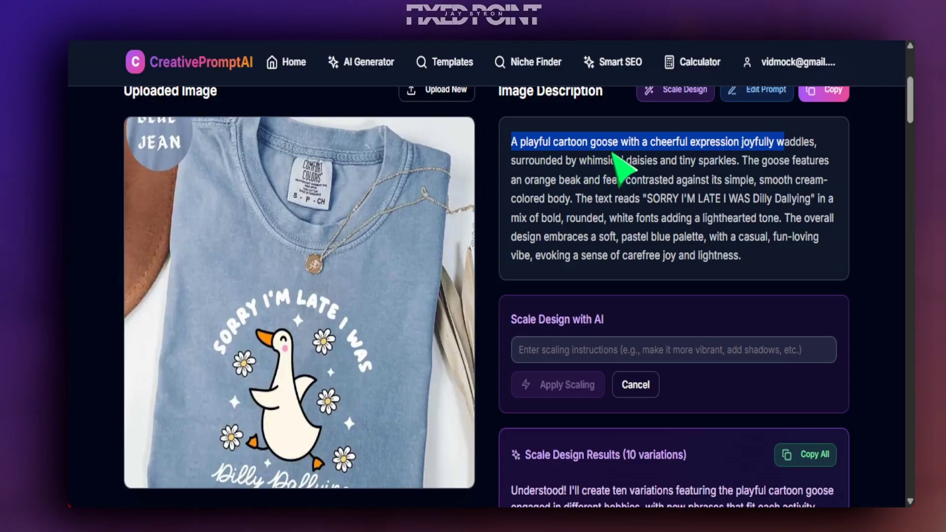